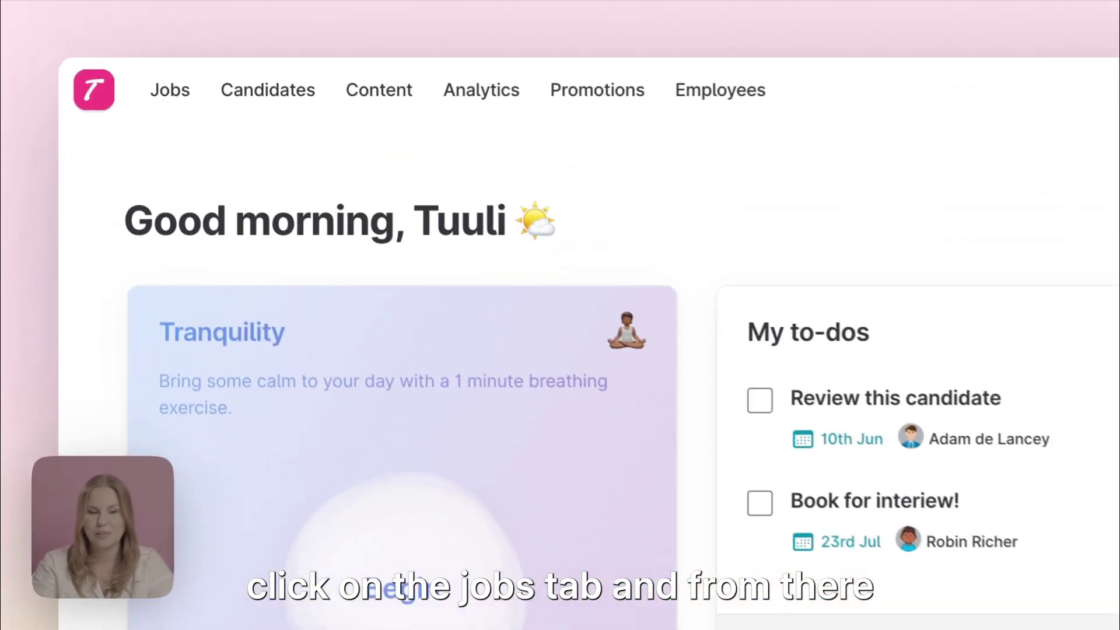
Step: Go to the Jobs list and start a new job
{"action": "left_click", "coordinate": [173, 98]}
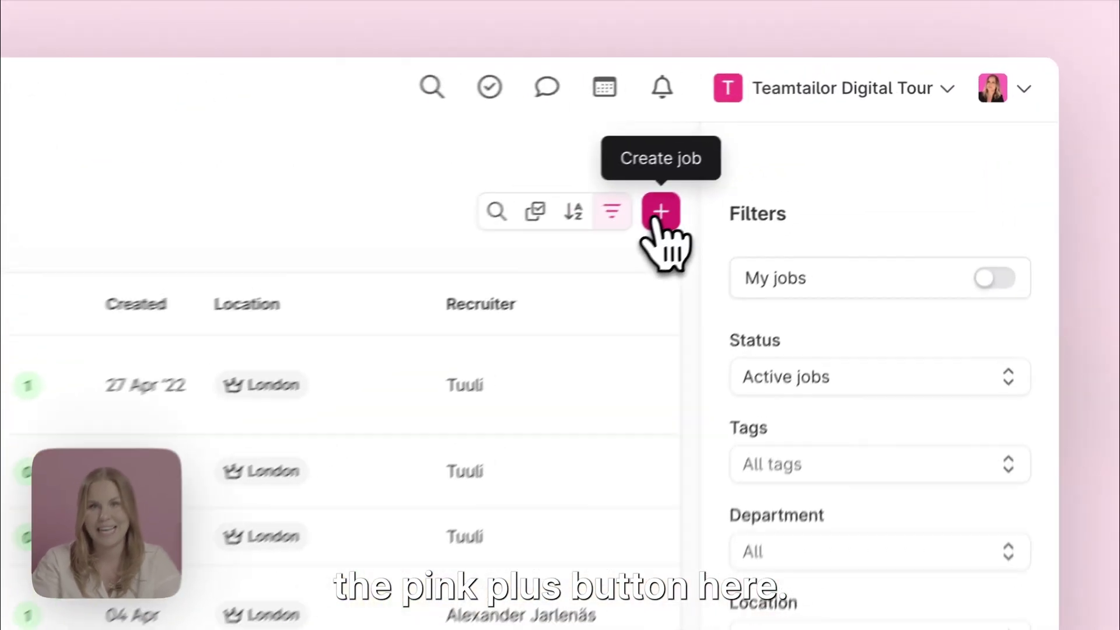
{"action": "left_click", "coordinate": [822, 142]}
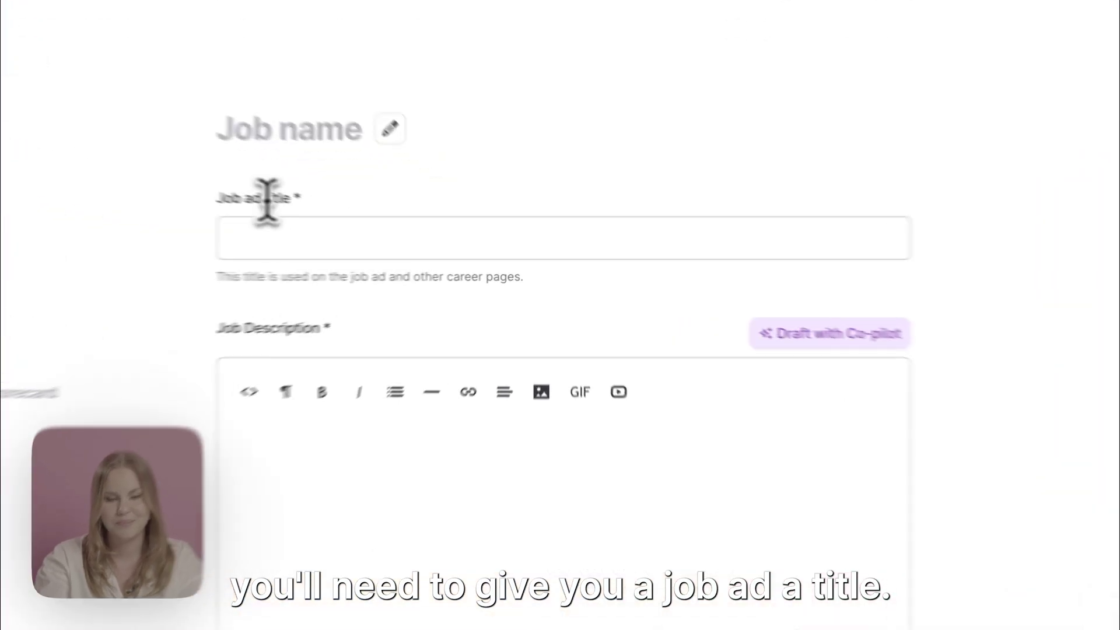
Step: Title the job ad 'Success Manager' and set the internal job name to 'CSM'
{"action": "left_click", "coordinate": [377, 252]}
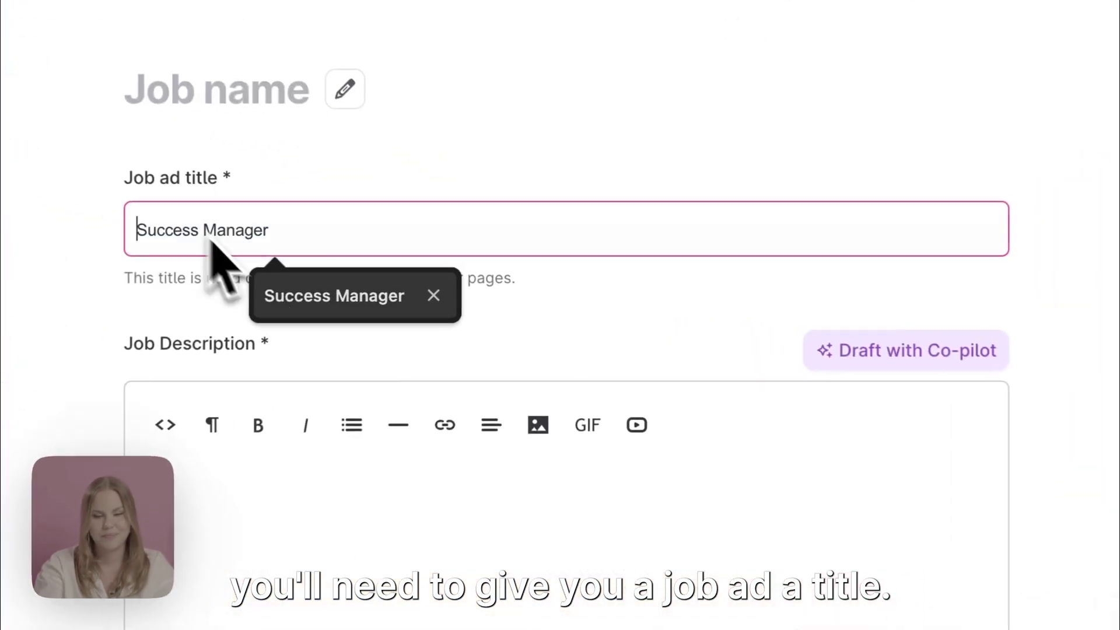
{"action": "left_click", "coordinate": [411, 282]}
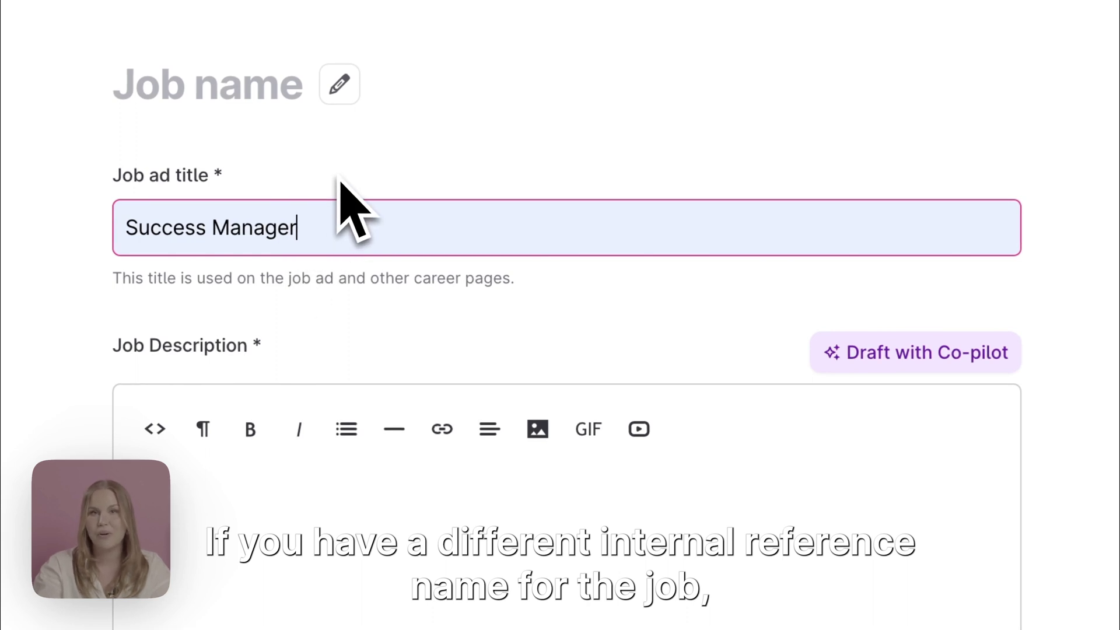
{"action": "left_click", "coordinate": [343, 85]}
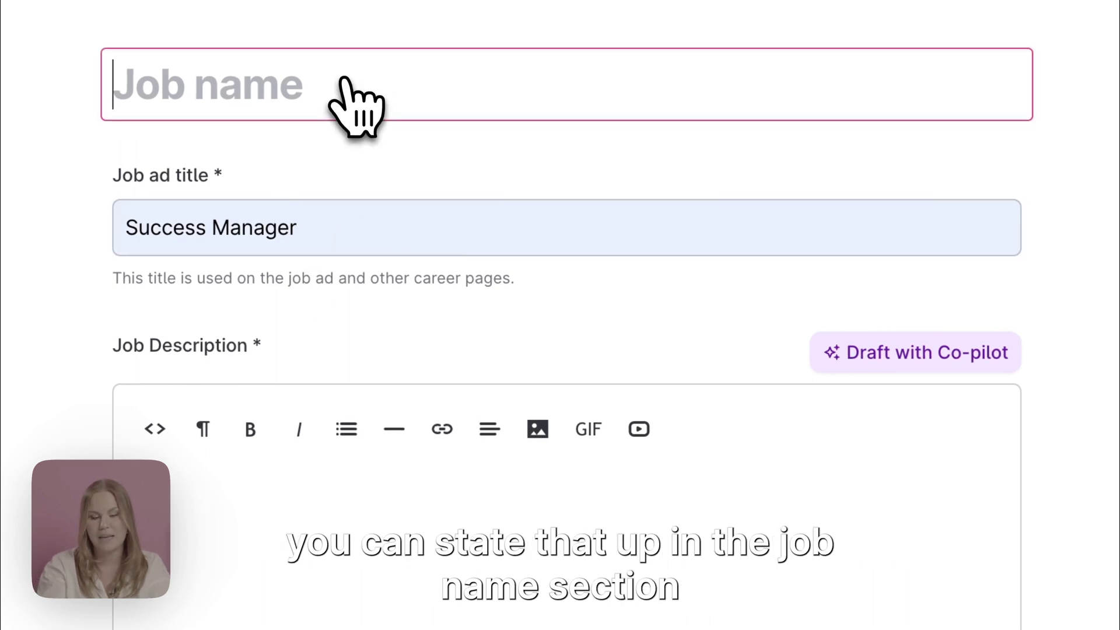
{"action": "type", "text": "CSM"}
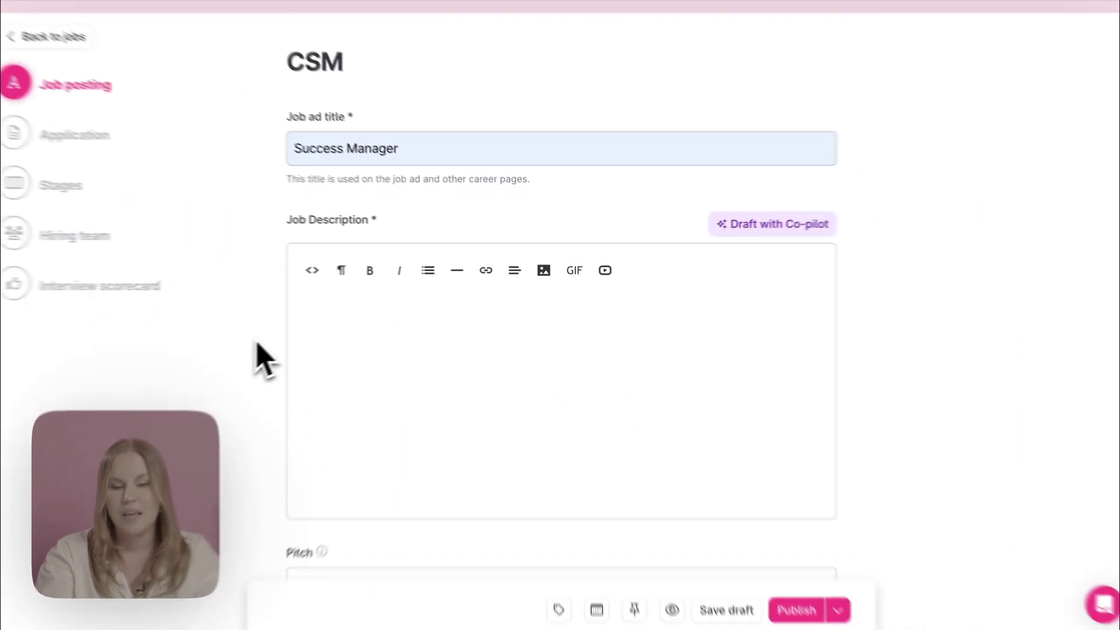
{"action": "left_click", "coordinate": [331, 344]}
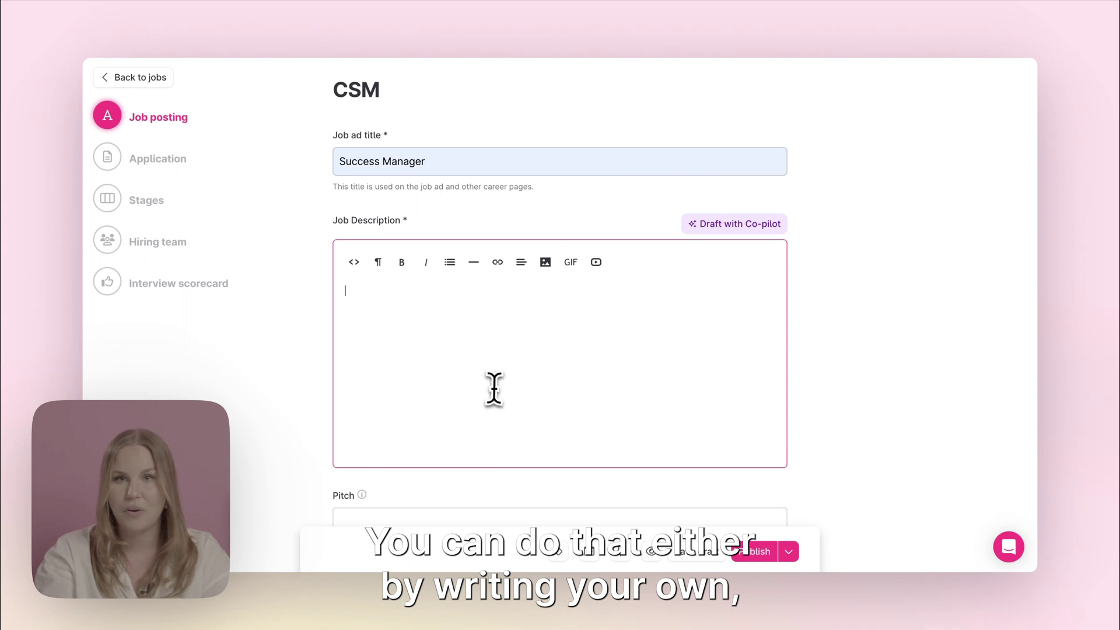
Step: Draft the Success Manager job description with Co-pilot
{"action": "left_click", "coordinate": [750, 224]}
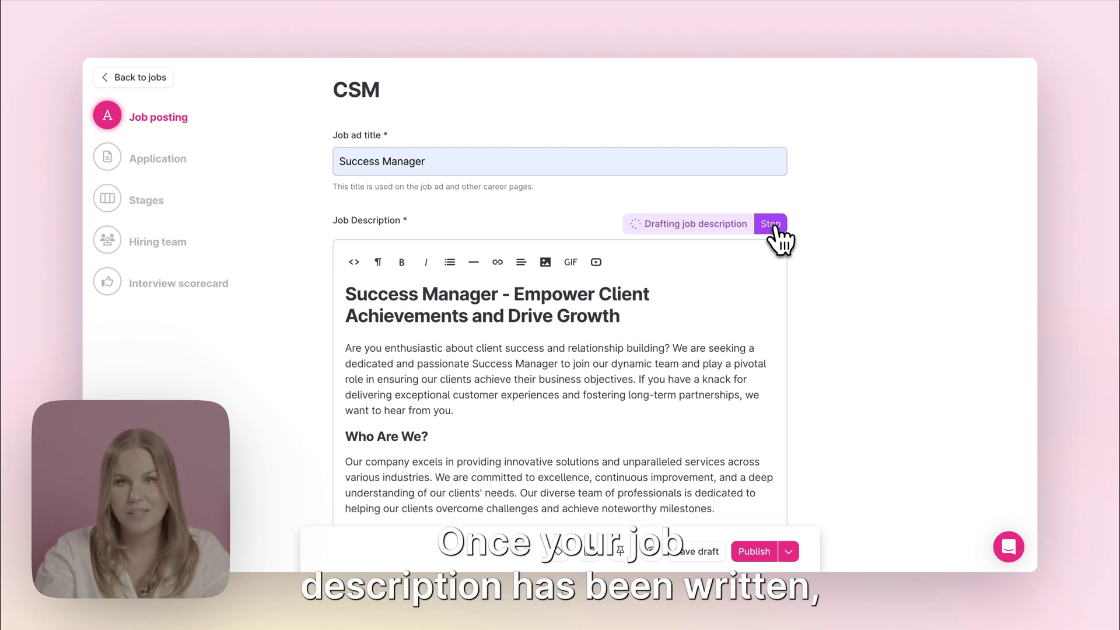
{"action": "left_click", "coordinate": [776, 228]}
{"action": "scroll", "coordinate": [761, 362], "scroll_direction": "down", "scroll_amount": 7}
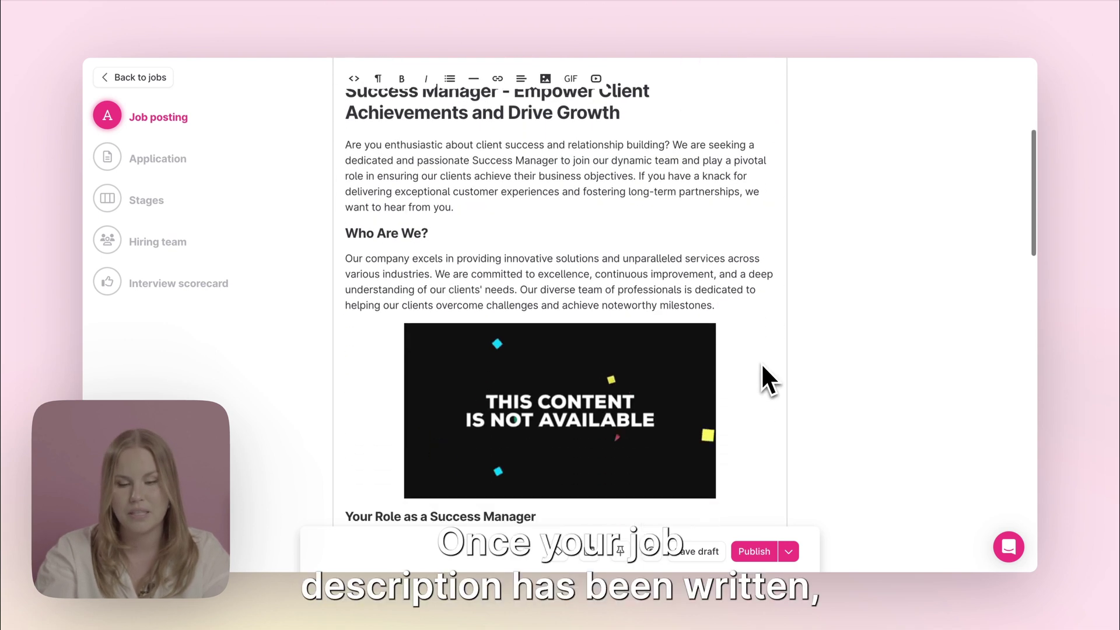
{"action": "scroll", "coordinate": [761, 362], "scroll_direction": "down", "scroll_amount": 3}
Step: Paste a 127-character pitch about joining a fast-growing SaaS company
{"action": "left_click", "coordinate": [575, 309]}
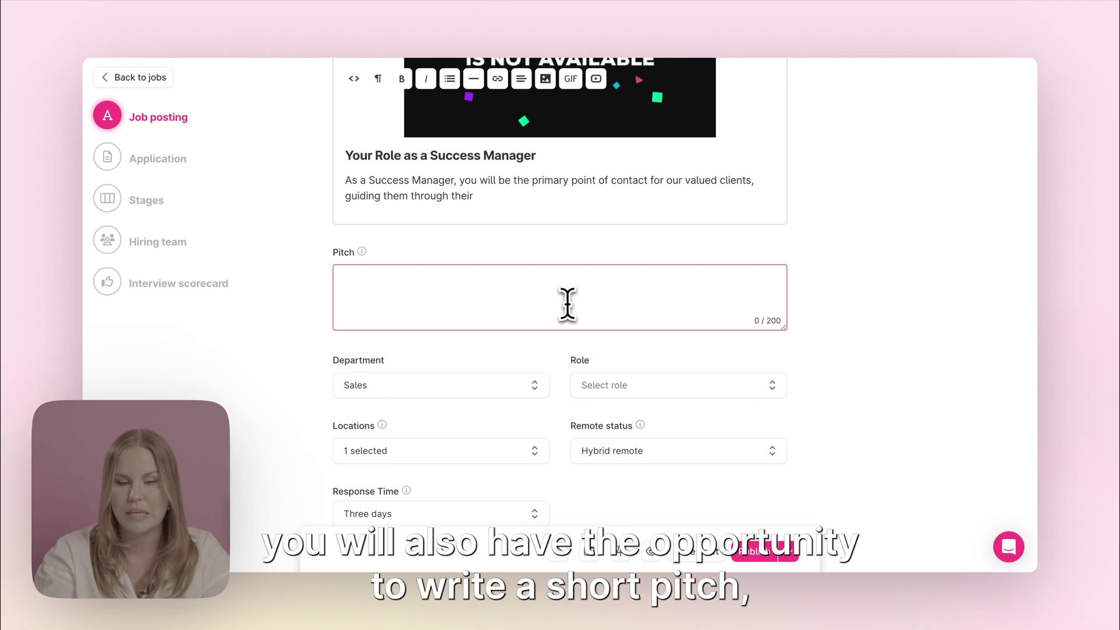
{"action": "type", "text": "Join one of the worlds fastest growing SaaS companies. Have fun with over 300 amazing colleagues and over 130000 happy users 🚀"}
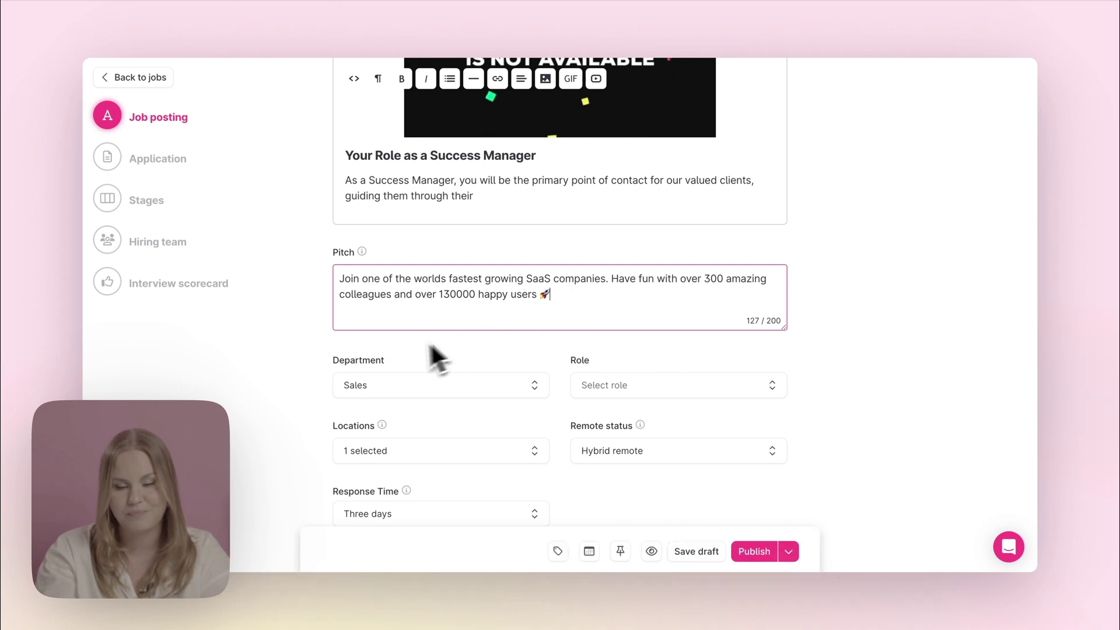
{"action": "left_click", "coordinate": [326, 353]}
{"action": "scroll", "coordinate": [327, 352], "scroll_direction": "down", "scroll_amount": 2}
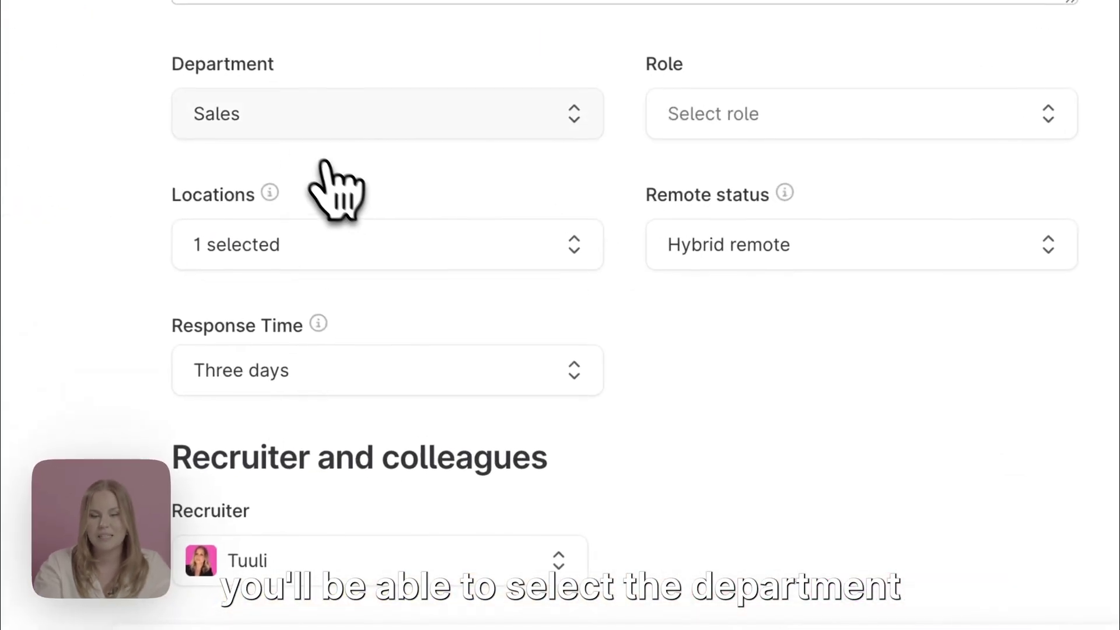
Step: Keep Sales as the department and set the role to Account Manager
{"action": "left_click", "coordinate": [279, 128]}
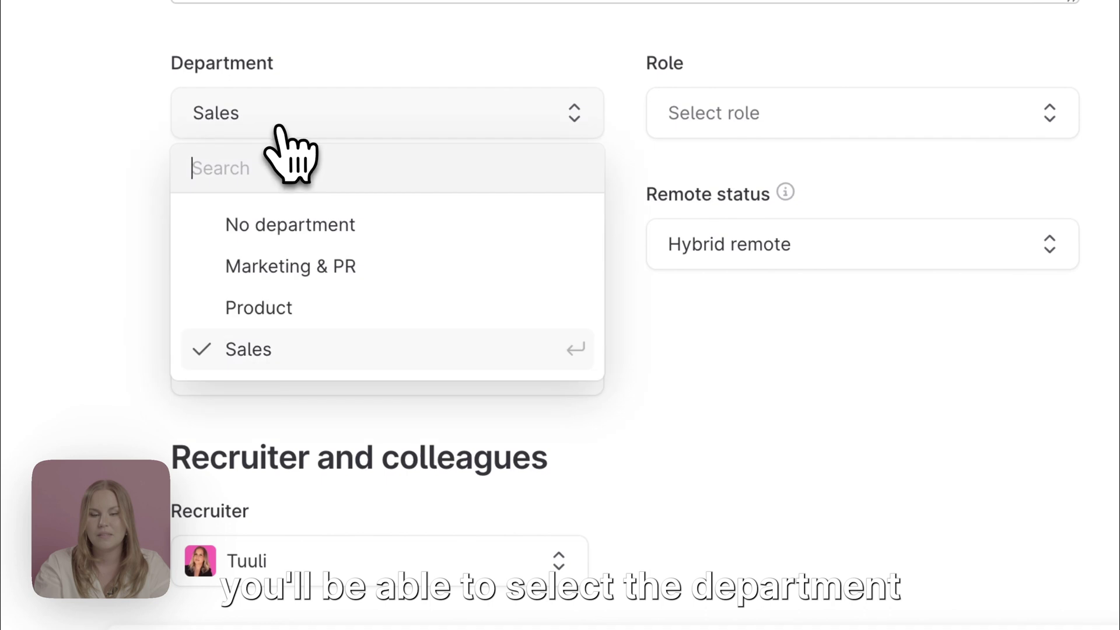
{"action": "left_click", "coordinate": [280, 127]}
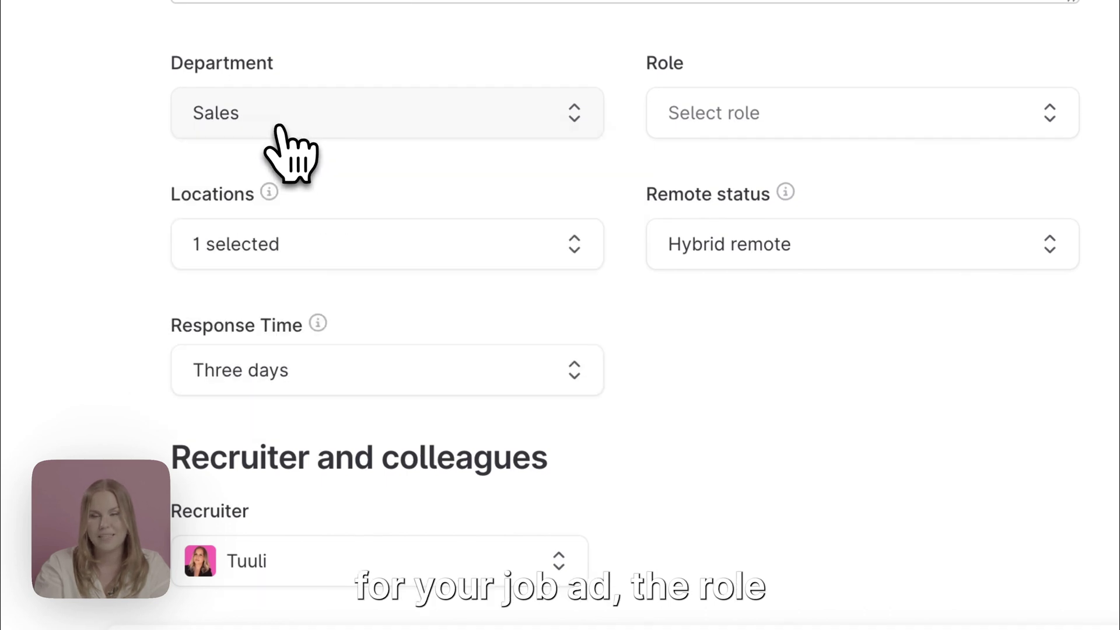
{"action": "left_click", "coordinate": [761, 130]}
{"action": "left_click", "coordinate": [788, 266]}
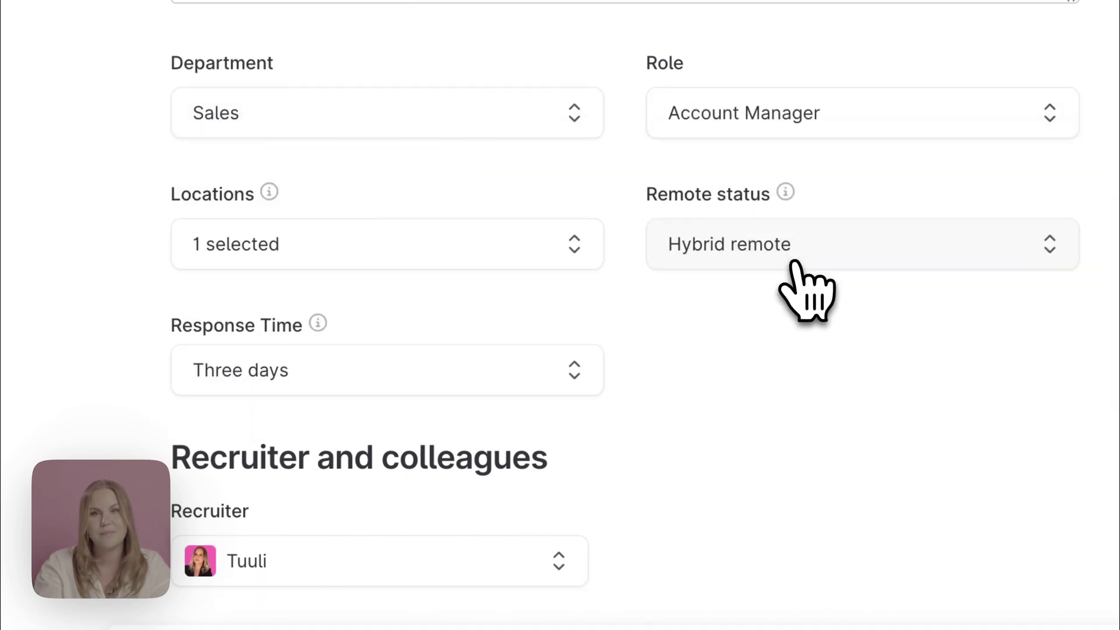
{"action": "scroll", "coordinate": [613, 291], "scroll_direction": "down", "scroll_amount": 1}
Step: Add Bucharest as a second job location alongside London
{"action": "left_click", "coordinate": [529, 220]}
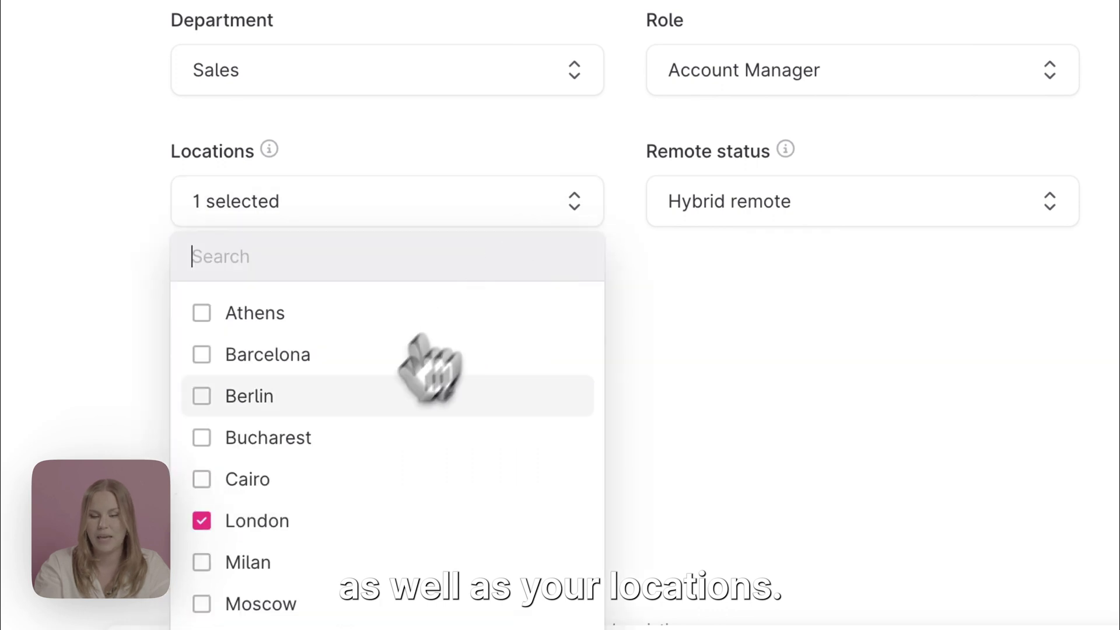
{"action": "left_click", "coordinate": [265, 440]}
{"action": "left_click", "coordinate": [725, 387]}
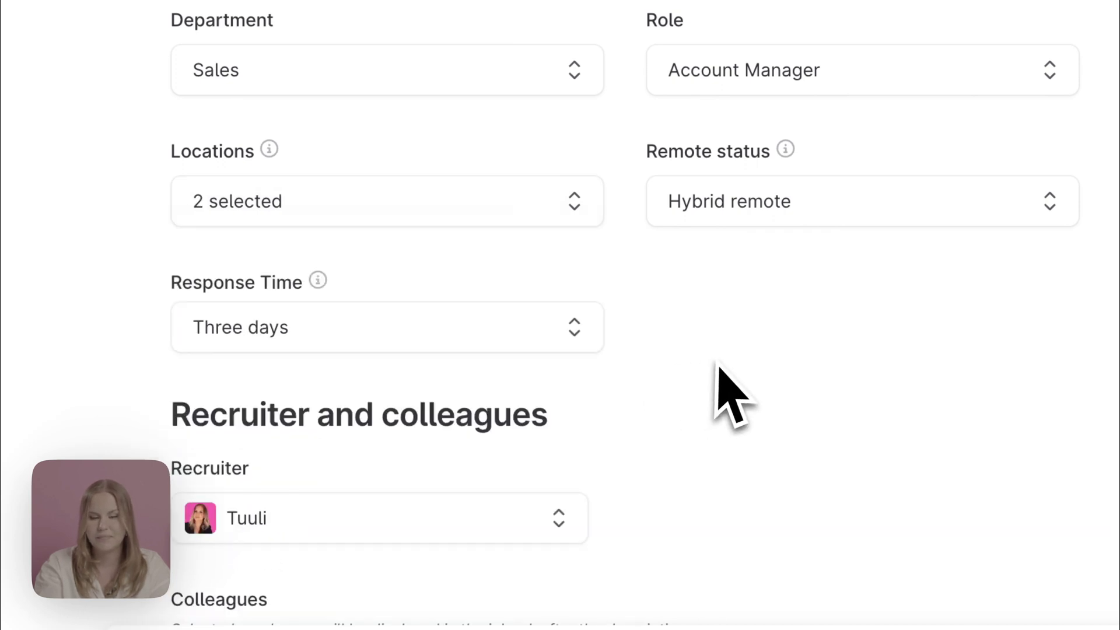
{"action": "scroll", "coordinate": [725, 390], "scroll_direction": "down", "scroll_amount": 2}
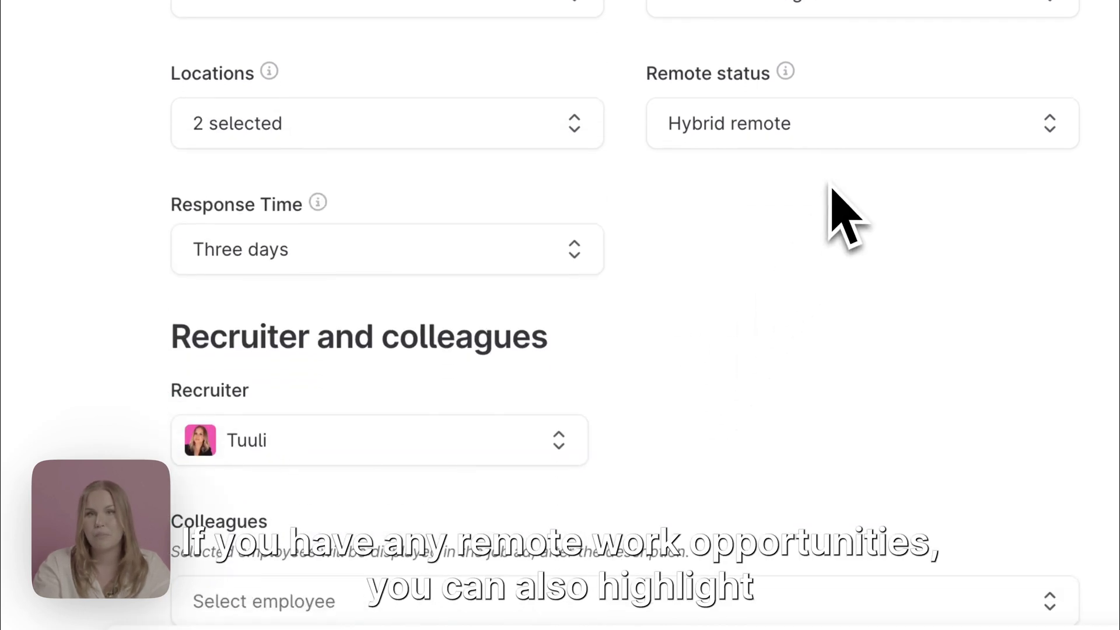
Step: Confirm Hybrid remote status and a Three days response time
{"action": "left_click", "coordinate": [812, 119]}
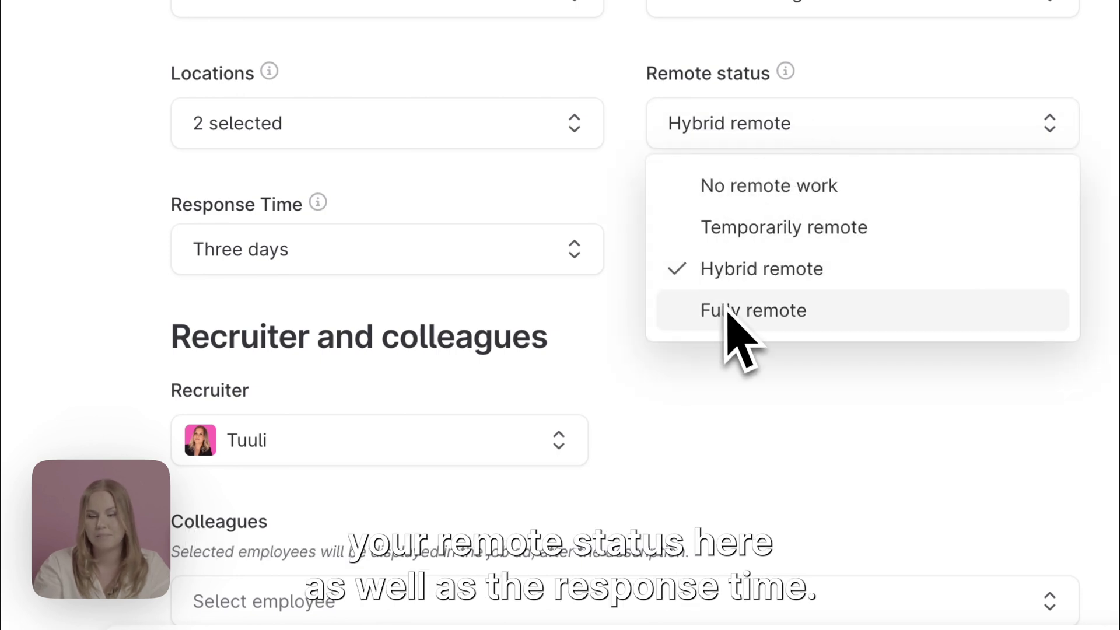
{"action": "key", "text": "Escape"}
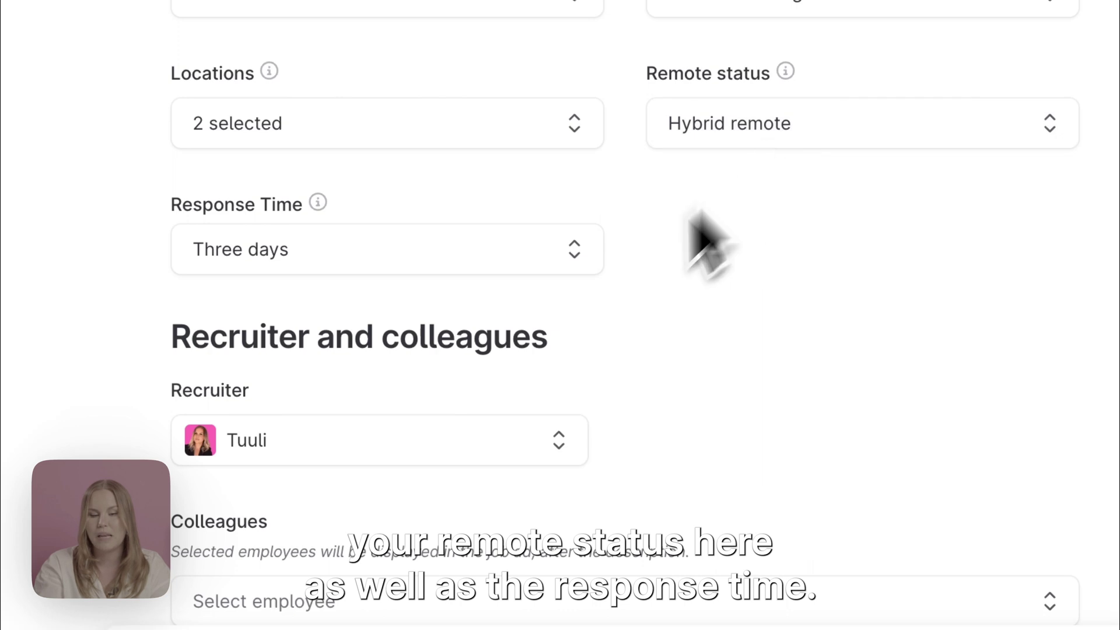
{"action": "left_click", "coordinate": [540, 246]}
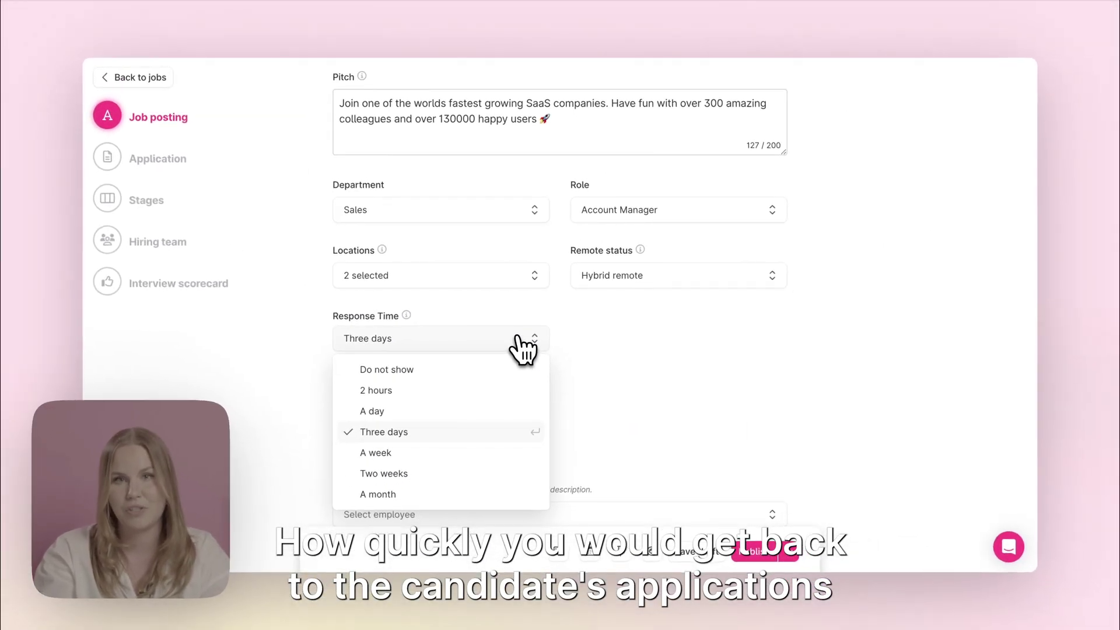
{"action": "key", "text": "Escape"}
{"action": "scroll", "coordinate": [321, 271], "scroll_direction": "down", "scroll_amount": 3}
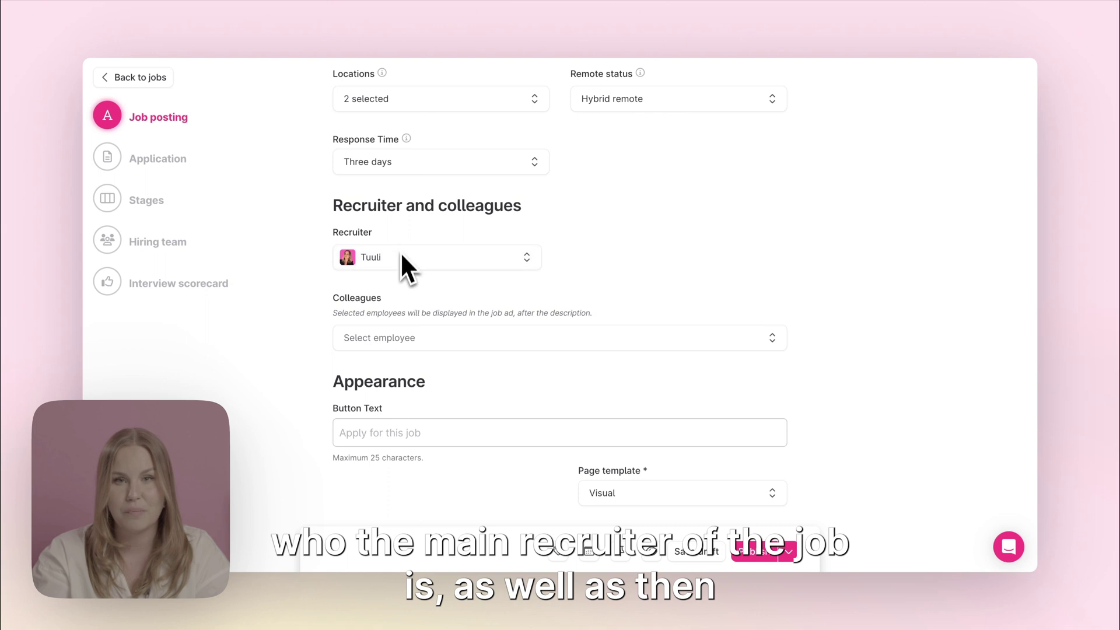
Step: Attach two employees as colleagues shown on the job ad
{"action": "left_click", "coordinate": [412, 339]}
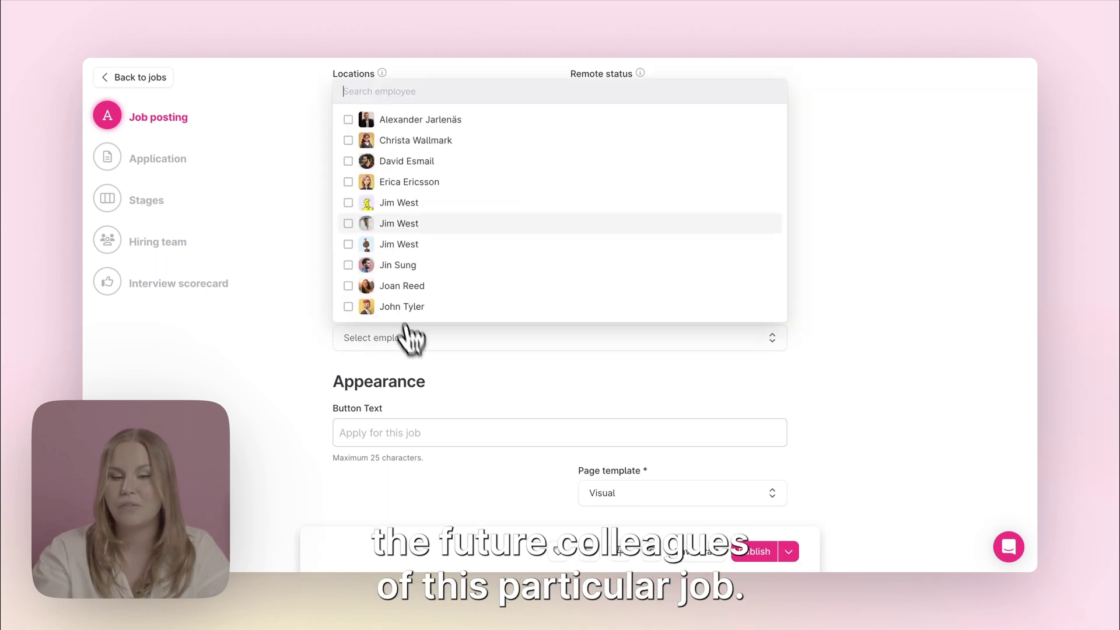
{"action": "left_click", "coordinate": [349, 162]}
{"action": "left_click", "coordinate": [349, 181]}
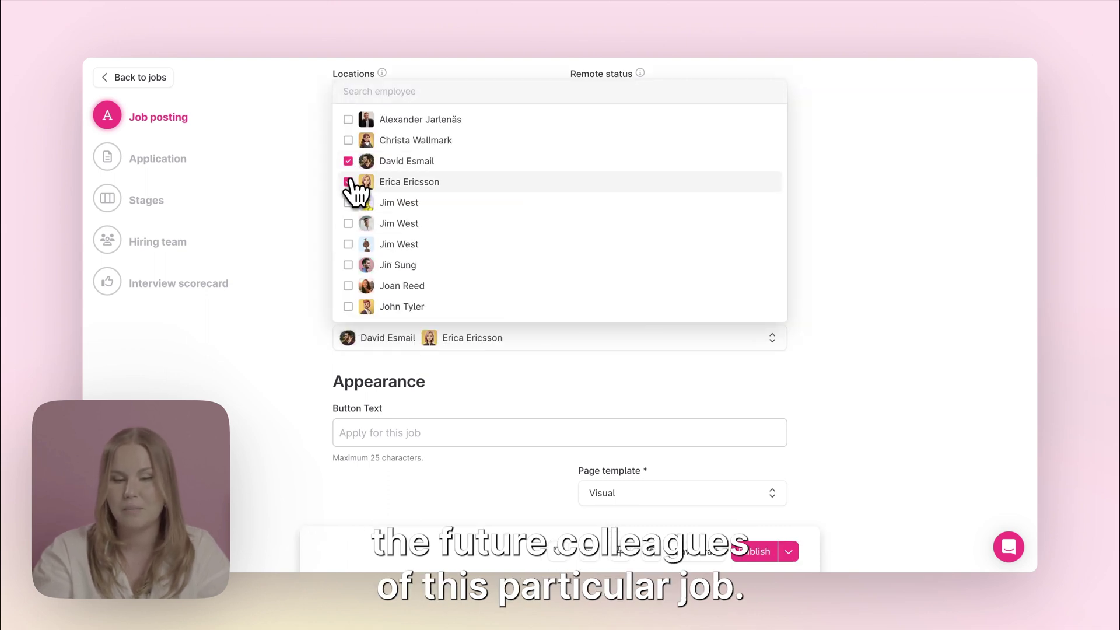
{"action": "left_click", "coordinate": [323, 300]}
{"action": "scroll", "coordinate": [320, 245], "scroll_direction": "down", "scroll_amount": 5}
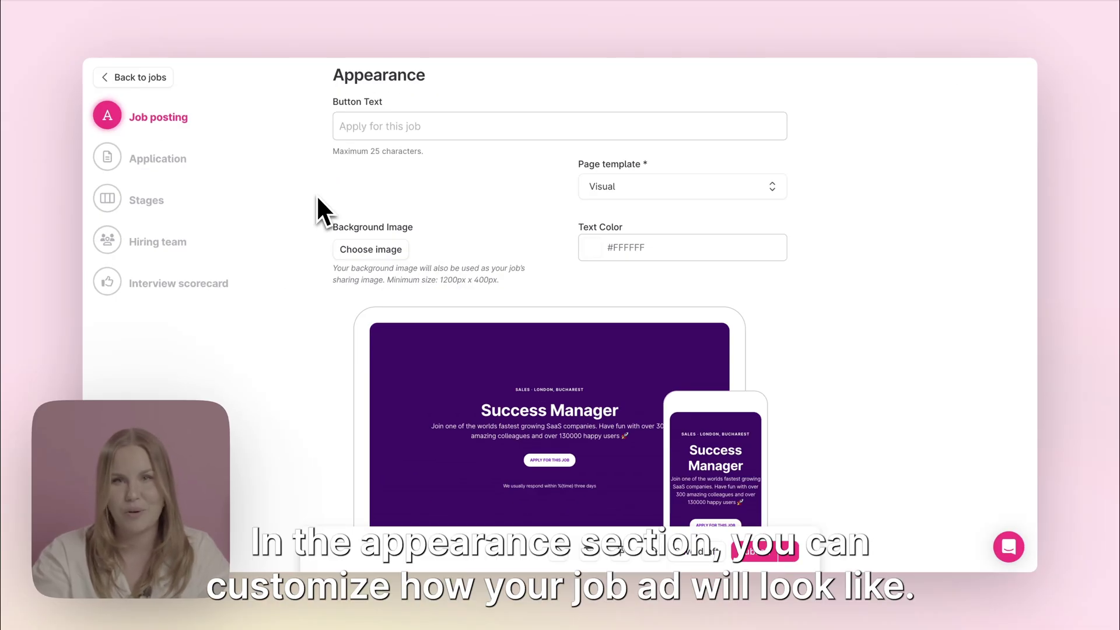
Step: Set the apply button text to 'Apply here!' and keep the Visual page template
{"action": "left_click", "coordinate": [371, 126]}
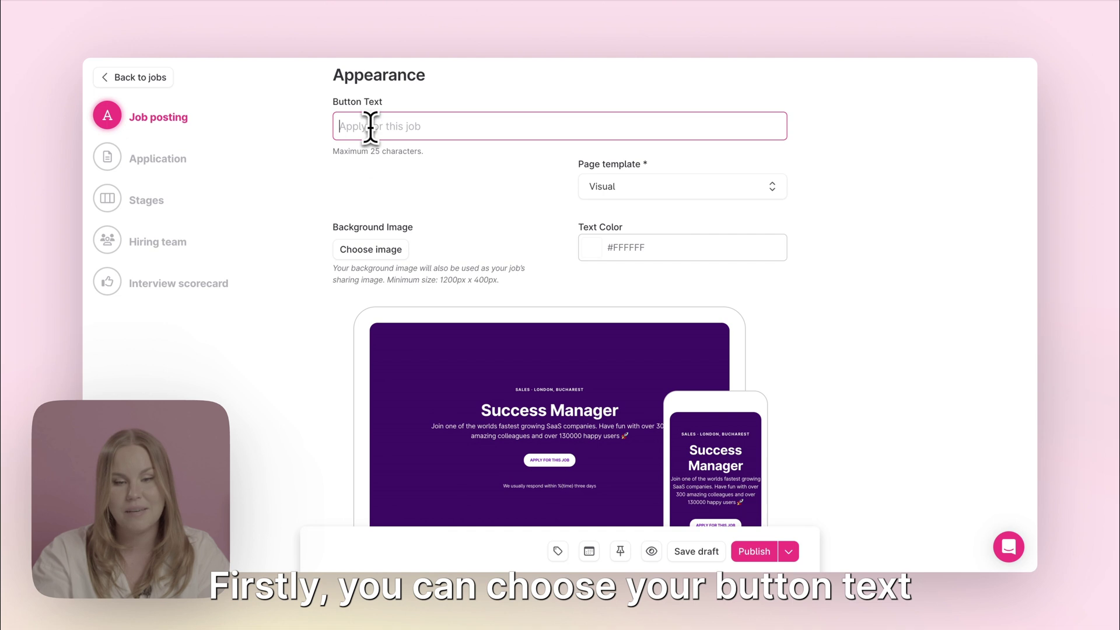
{"action": "type", "text": "Apply here!"}
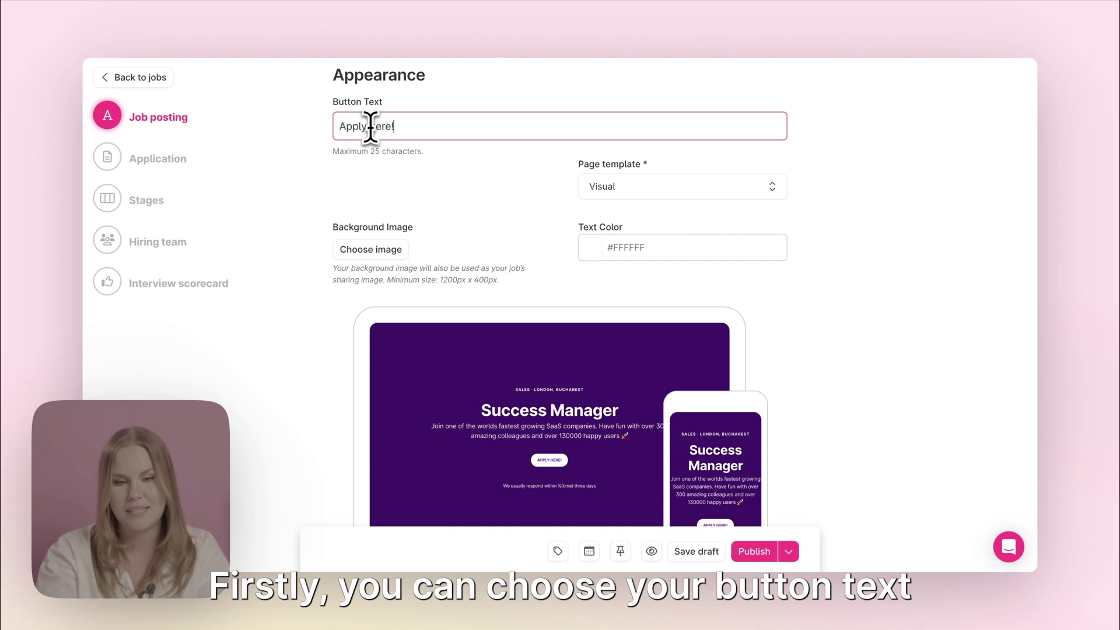
{"action": "left_click", "coordinate": [487, 211]}
{"action": "left_click", "coordinate": [652, 195]}
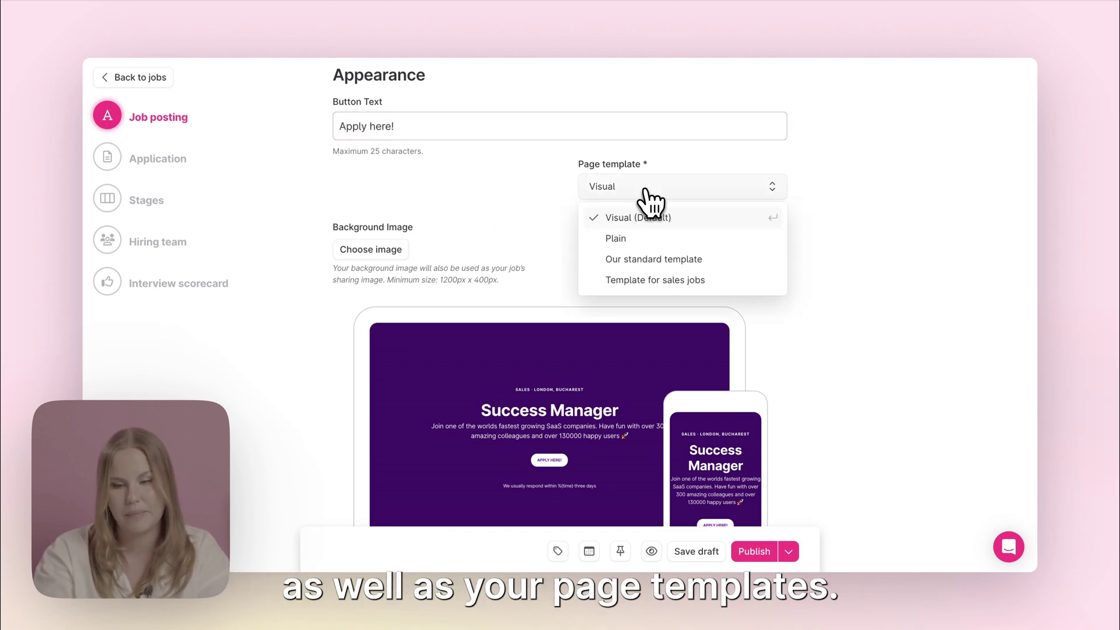
{"action": "left_click", "coordinate": [601, 218]}
{"action": "scroll", "coordinate": [562, 223], "scroll_direction": "down", "scroll_amount": 1}
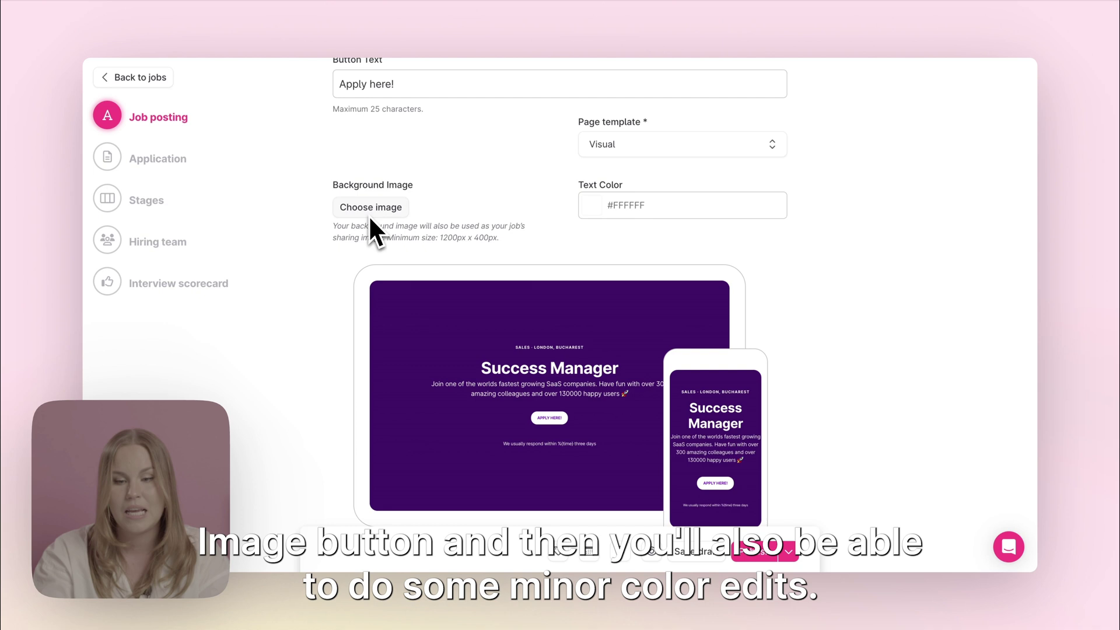
{"action": "scroll", "coordinate": [528, 250], "scroll_direction": "down", "scroll_amount": 1}
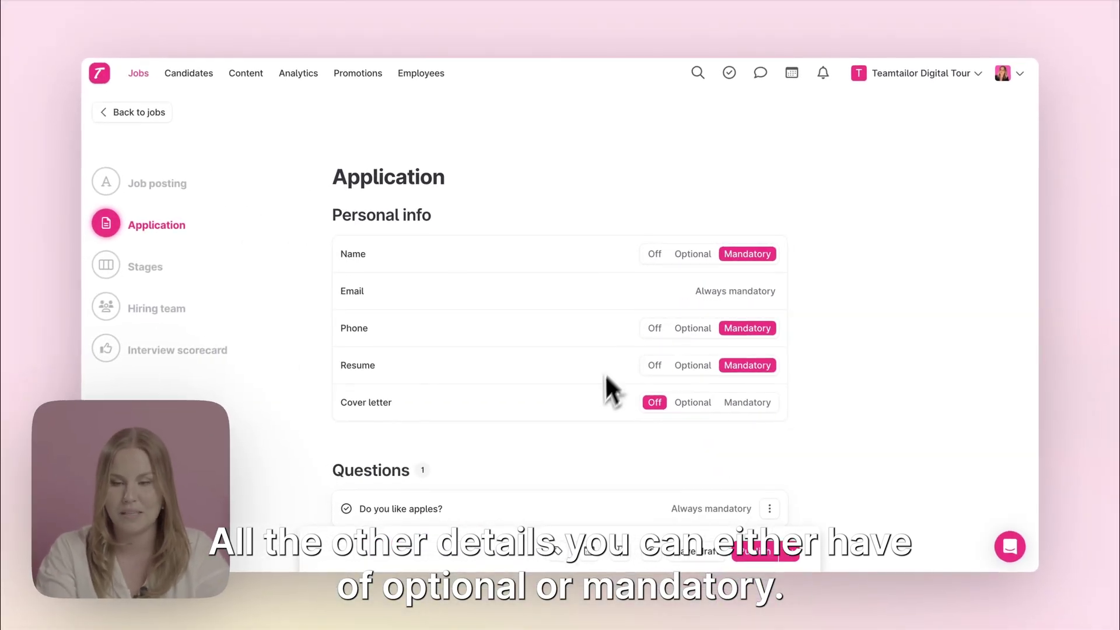
{"action": "scroll", "coordinate": [600, 391], "scroll_direction": "down", "scroll_amount": 5}
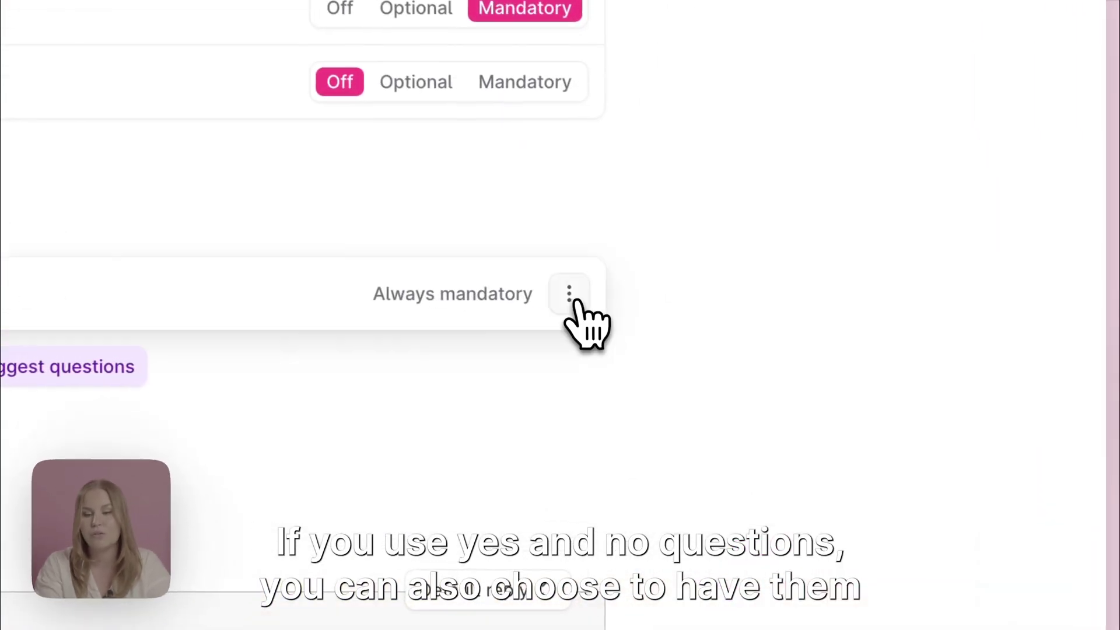
{"action": "left_click", "coordinate": [570, 297]}
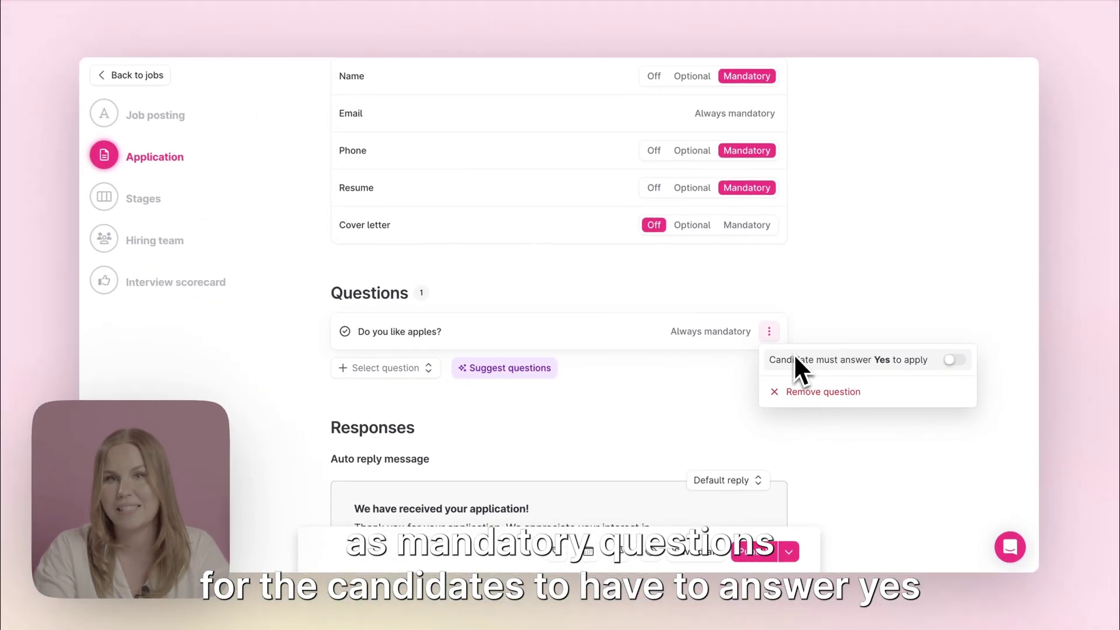
{"action": "left_click", "coordinate": [782, 351]}
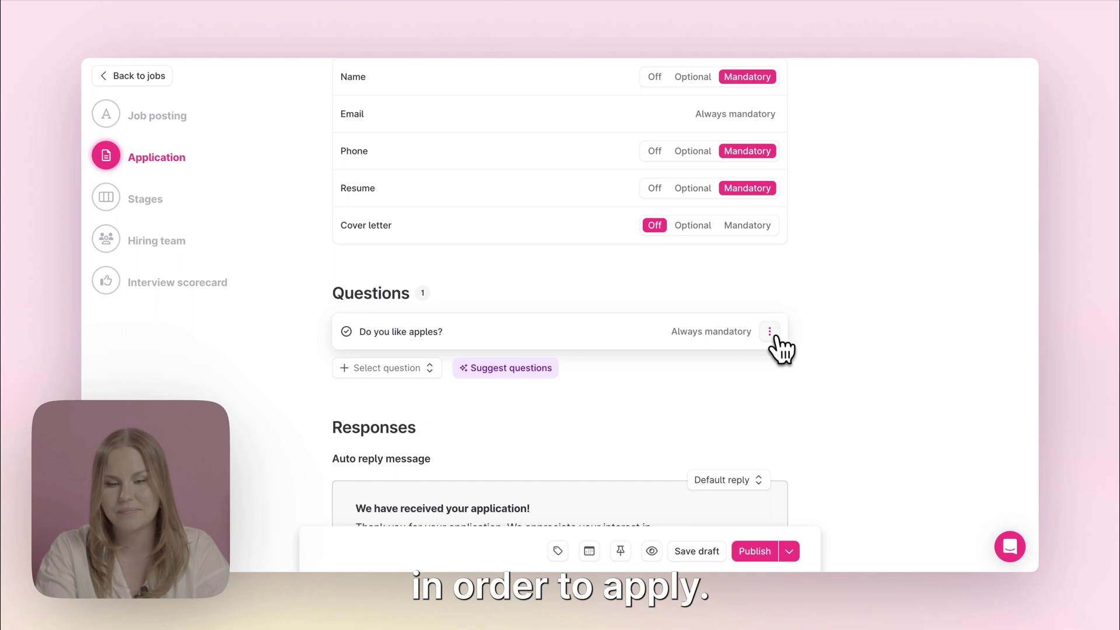
{"action": "scroll", "coordinate": [743, 407], "scroll_direction": "down", "scroll_amount": 2}
Step: Switch the auto-reply to a custom, editable job-specific reply message
{"action": "scroll", "coordinate": [734, 426], "scroll_direction": "down", "scroll_amount": 5}
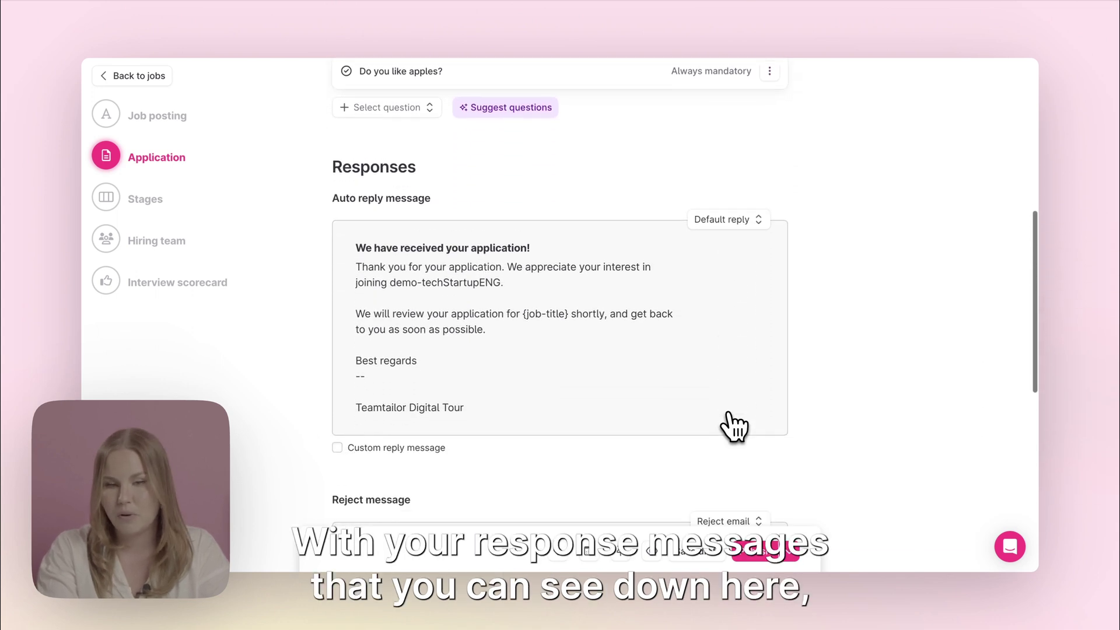
{"action": "scroll", "coordinate": [736, 425], "scroll_direction": "down", "scroll_amount": 2}
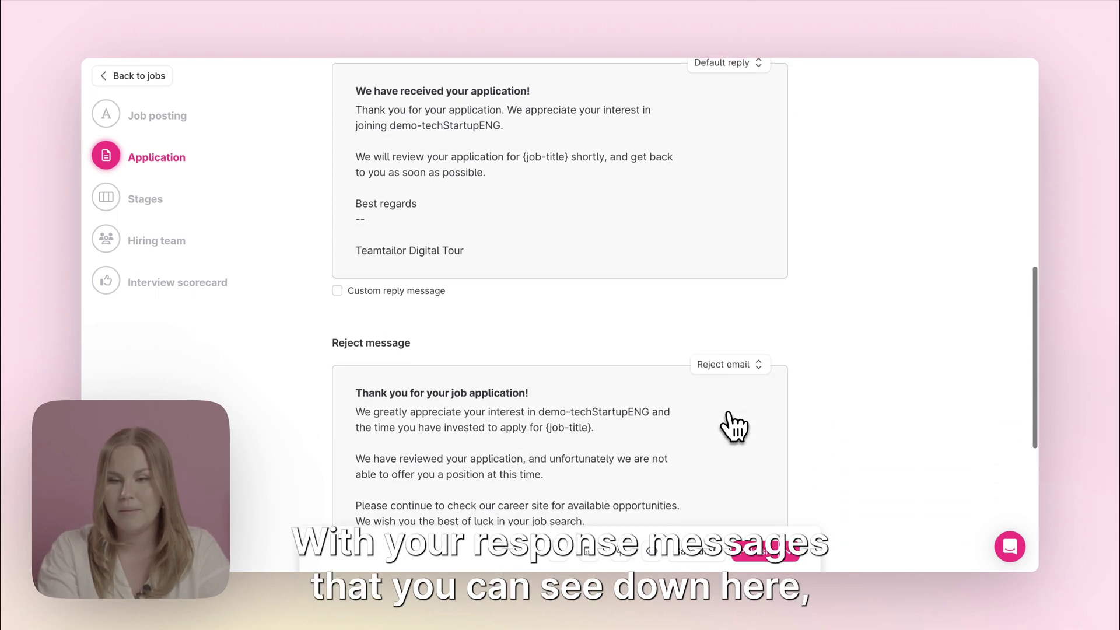
{"action": "scroll", "coordinate": [736, 426], "scroll_direction": "up", "scroll_amount": 1}
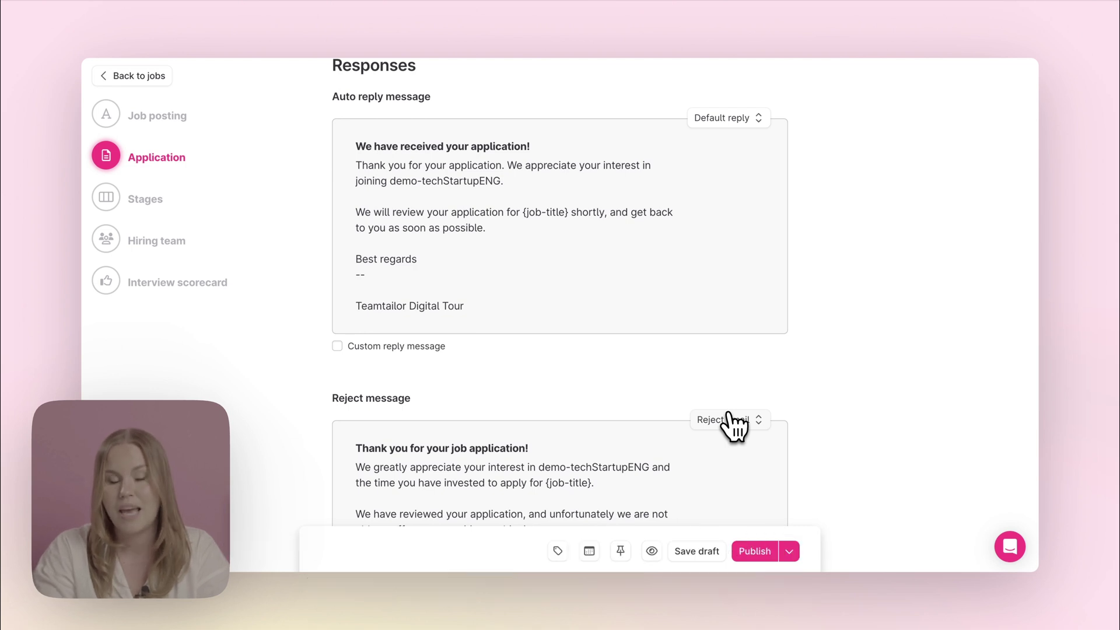
{"action": "left_click", "coordinate": [337, 346]}
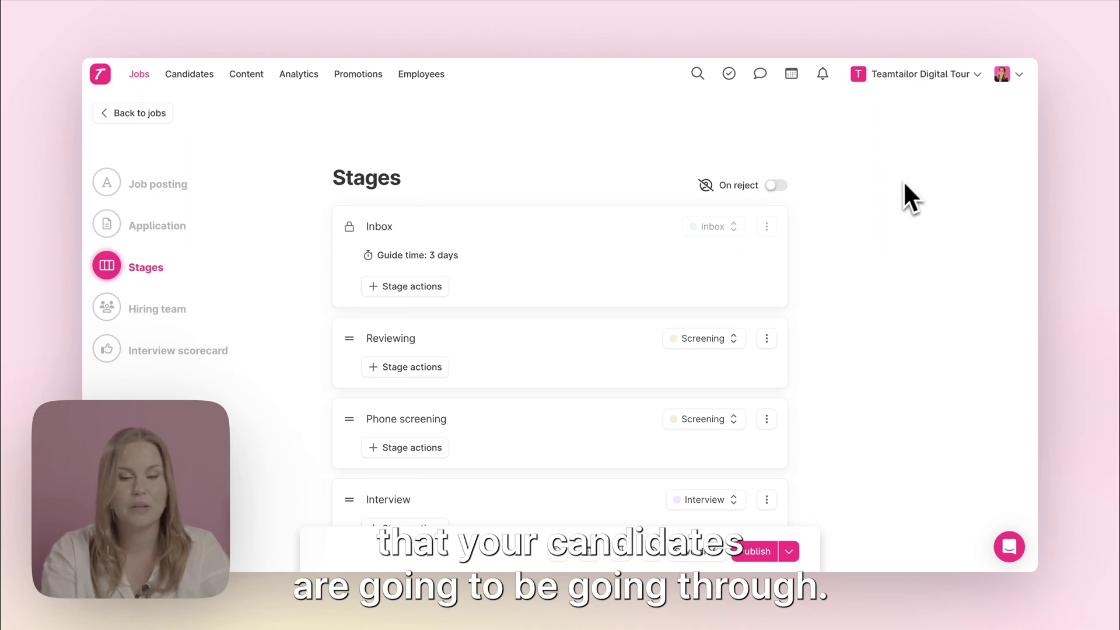
{"action": "scroll", "coordinate": [647, 347], "scroll_direction": "down", "scroll_amount": 5}
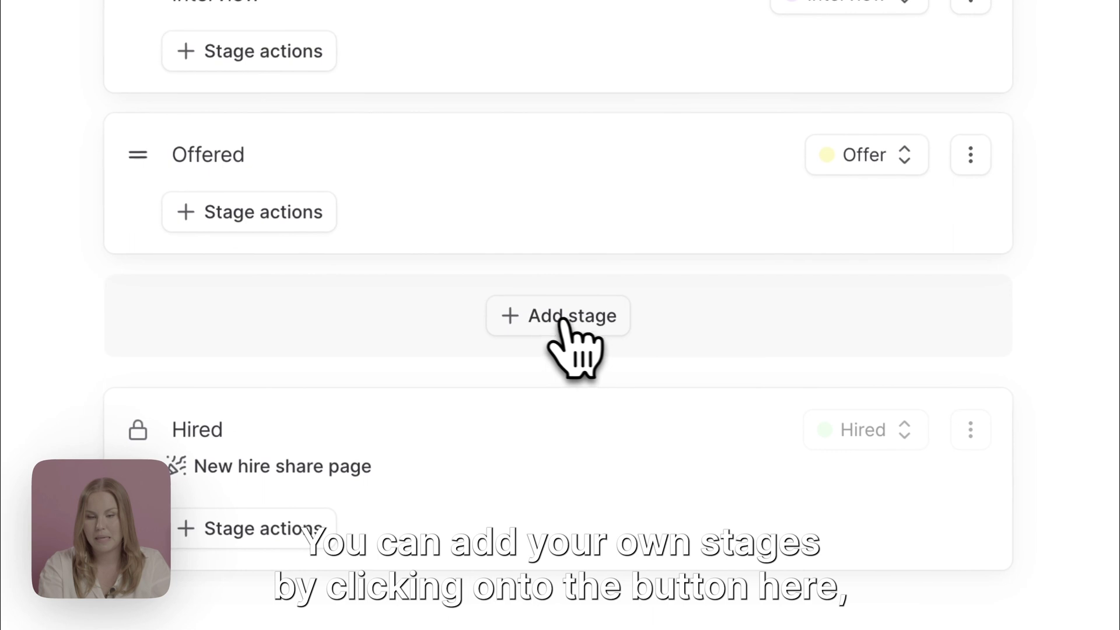
{"action": "left_click", "coordinate": [562, 319]}
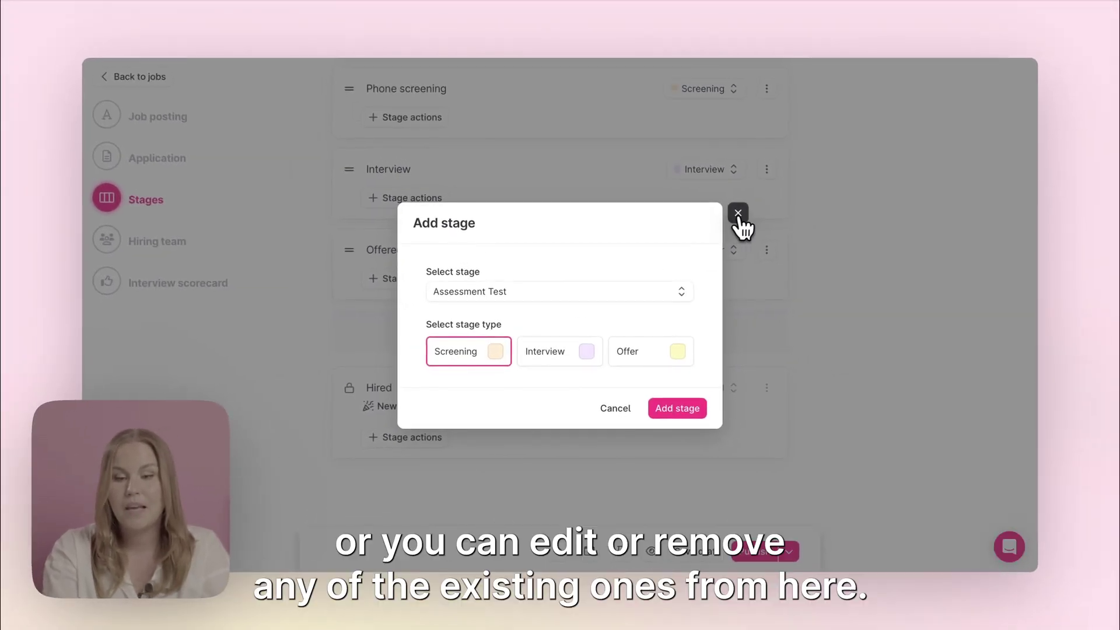
{"action": "left_click", "coordinate": [738, 214]}
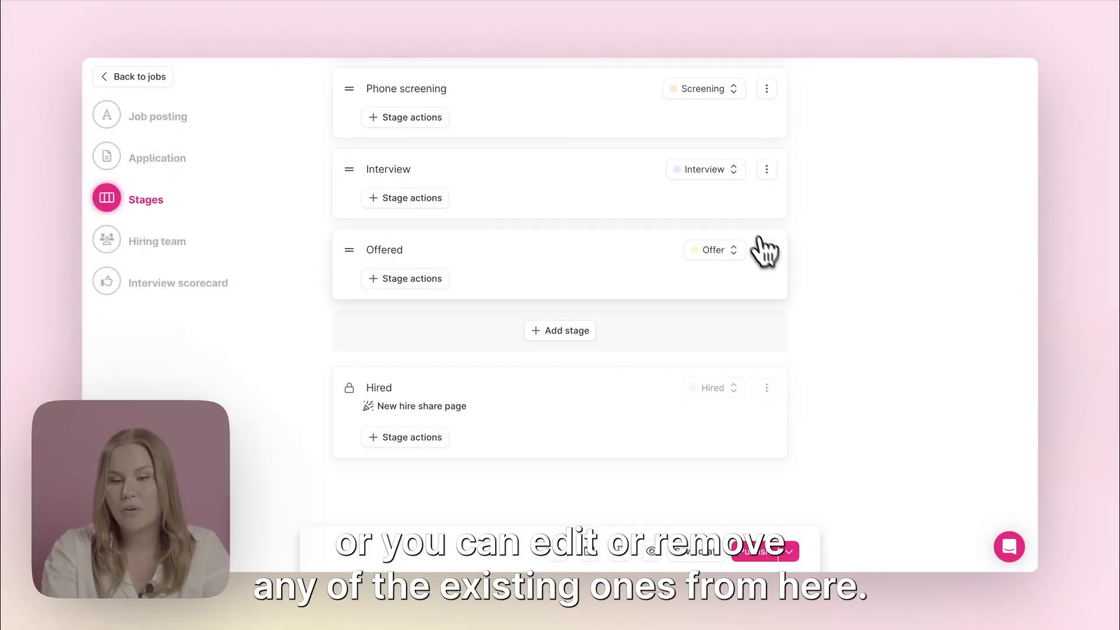
{"action": "left_click", "coordinate": [767, 251]}
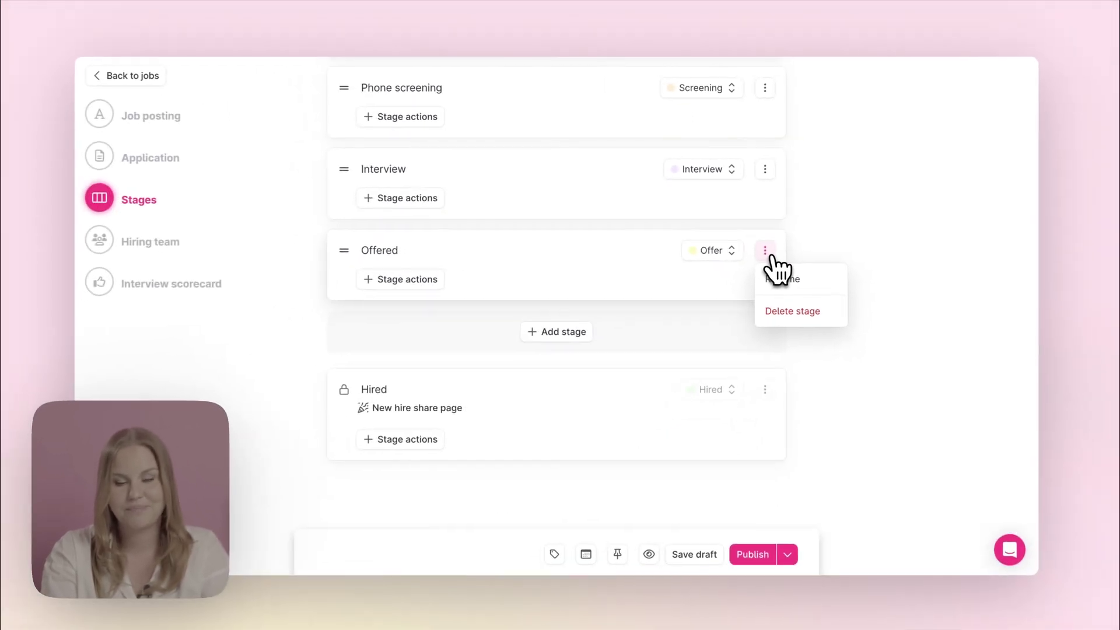
{"action": "left_click", "coordinate": [822, 217]}
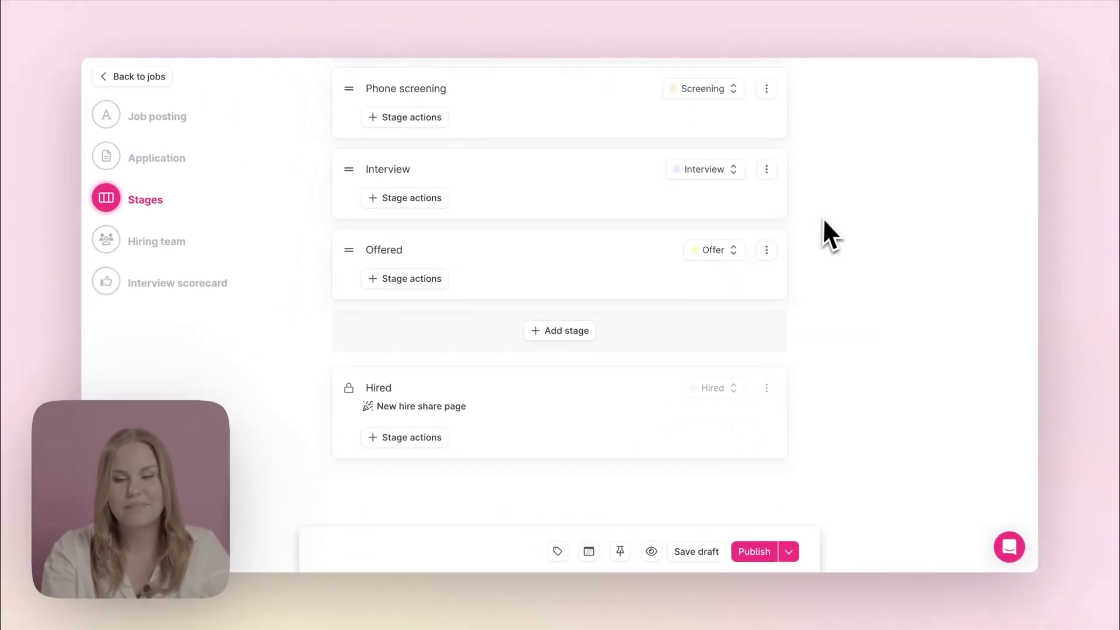
{"action": "scroll", "coordinate": [827, 215], "scroll_direction": "up", "scroll_amount": 5}
{"action": "scroll", "coordinate": [827, 216], "scroll_direction": "up", "scroll_amount": 1}
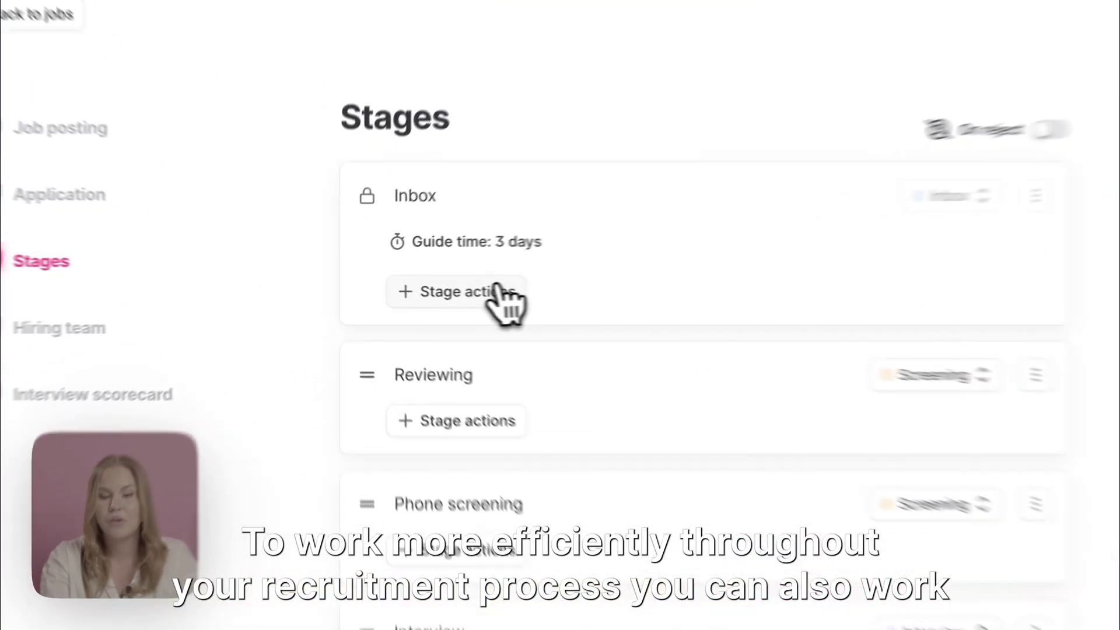
Step: Check the Inbox stage triggers without adding any, then turn on On reject
{"action": "left_click", "coordinate": [421, 285]}
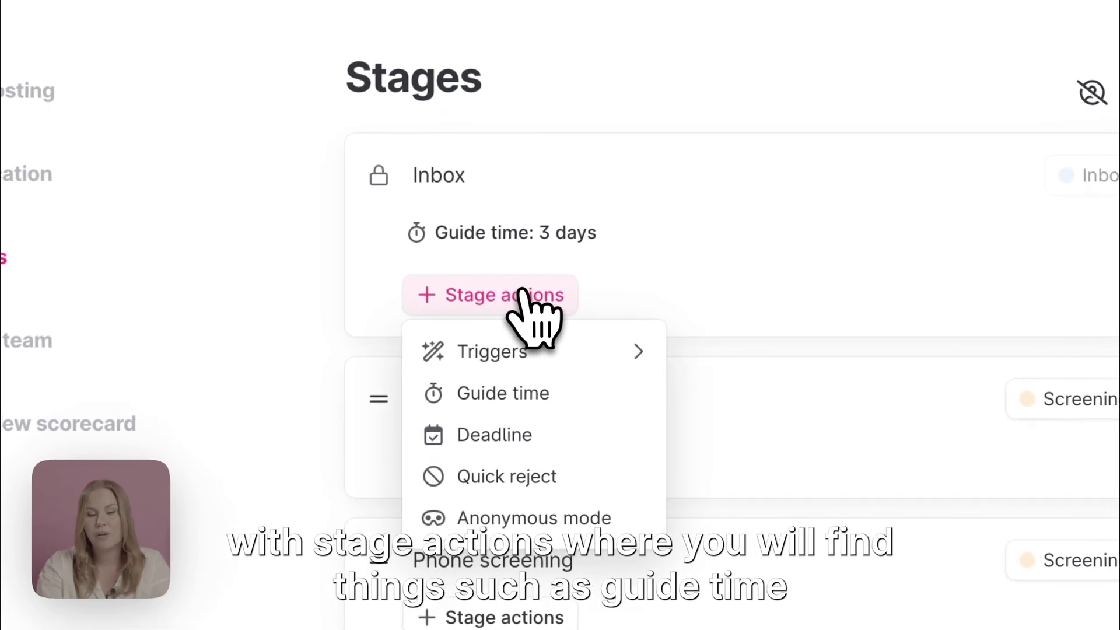
{"action": "mouse_move", "coordinate": [525, 344]}
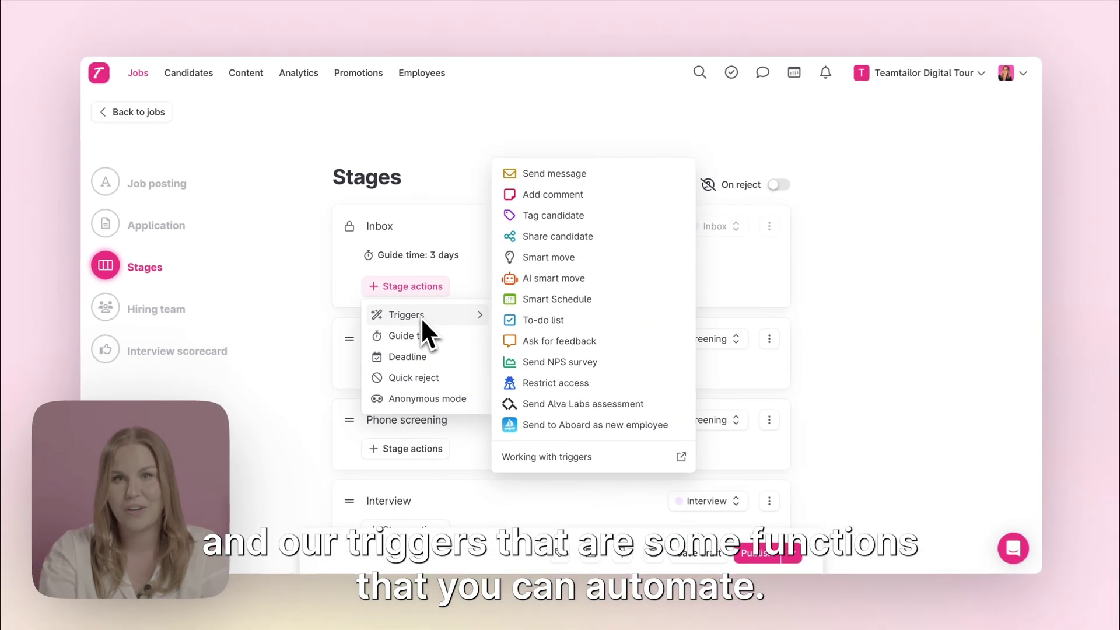
{"action": "left_click", "coordinate": [442, 280]}
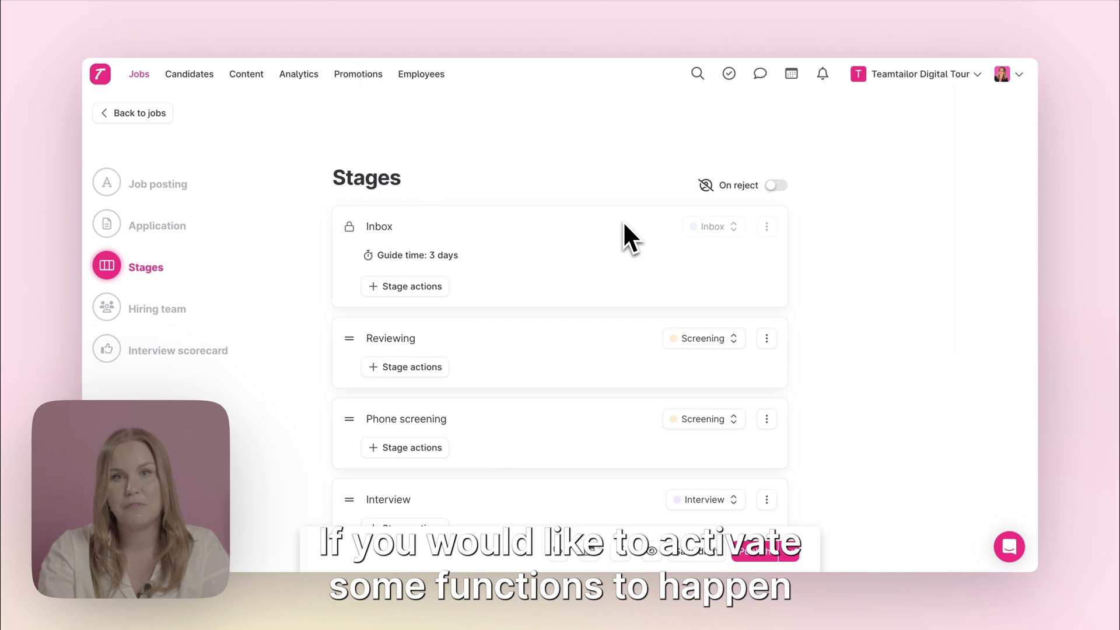
{"action": "left_click", "coordinate": [777, 186]}
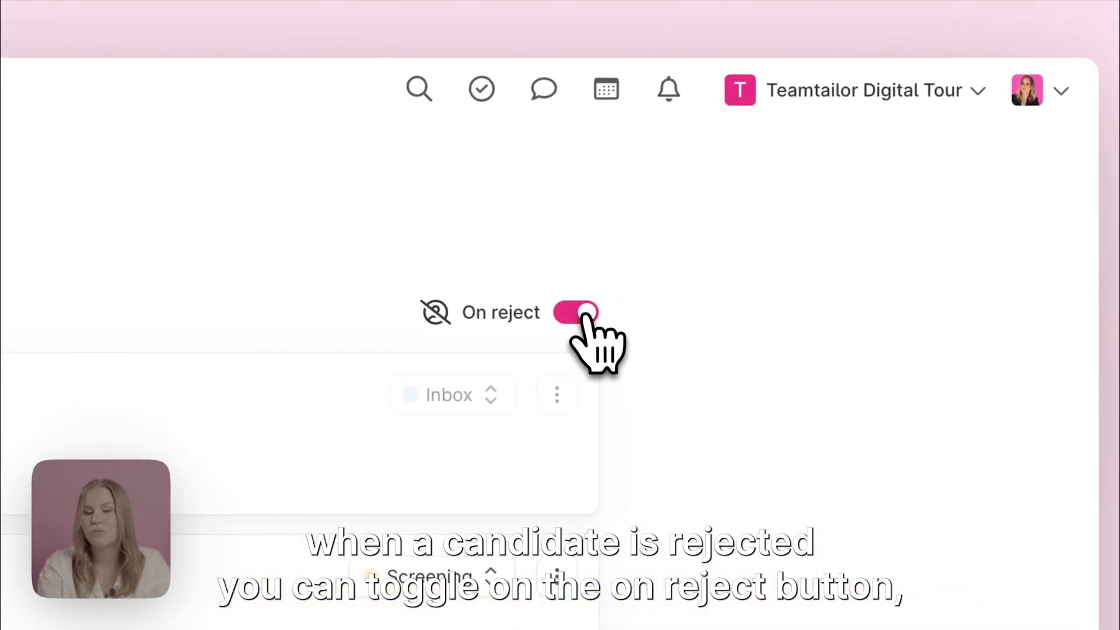
{"action": "left_click", "coordinate": [432, 270]}
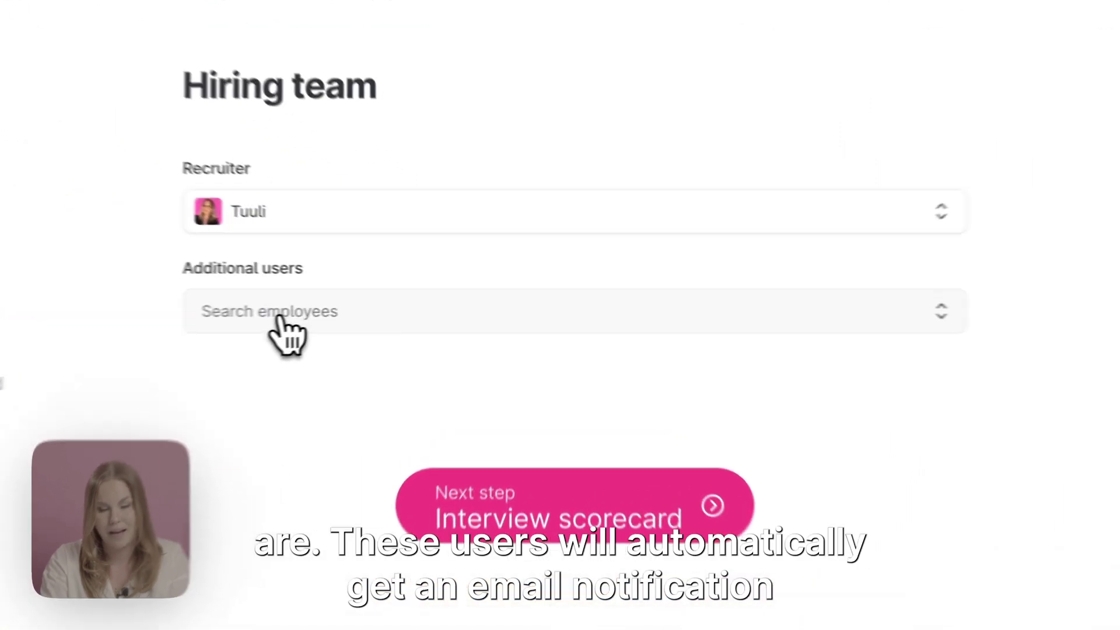
Step: Add two employees as additional users on the hiring team
{"action": "left_click", "coordinate": [387, 309]}
{"action": "left_click", "coordinate": [386, 366]}
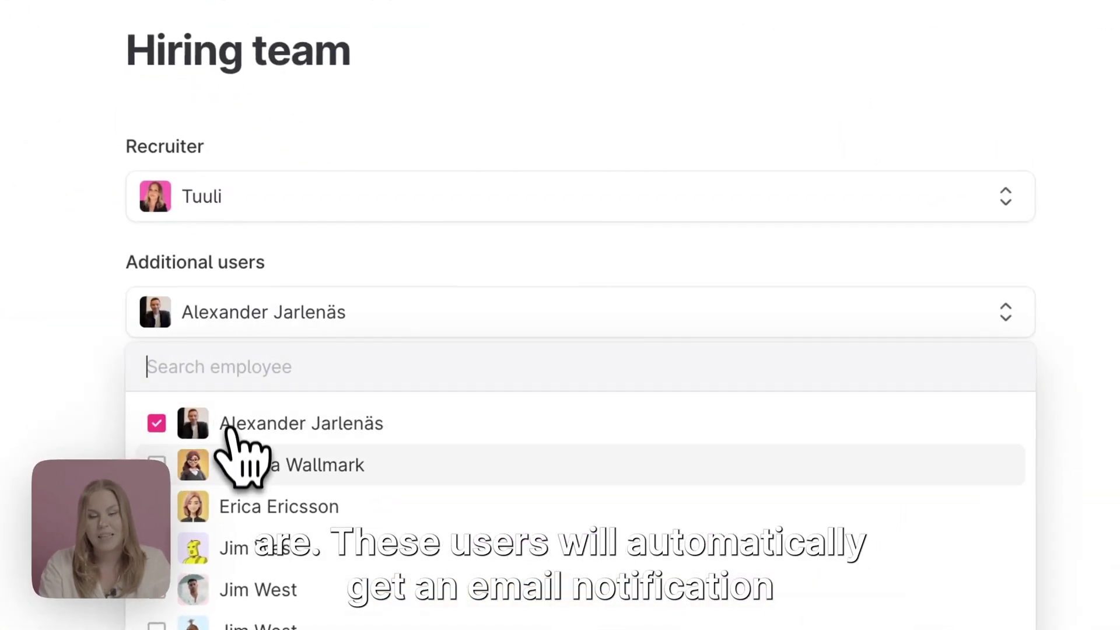
{"action": "left_click", "coordinate": [388, 390]}
{"action": "left_click", "coordinate": [75, 449]}
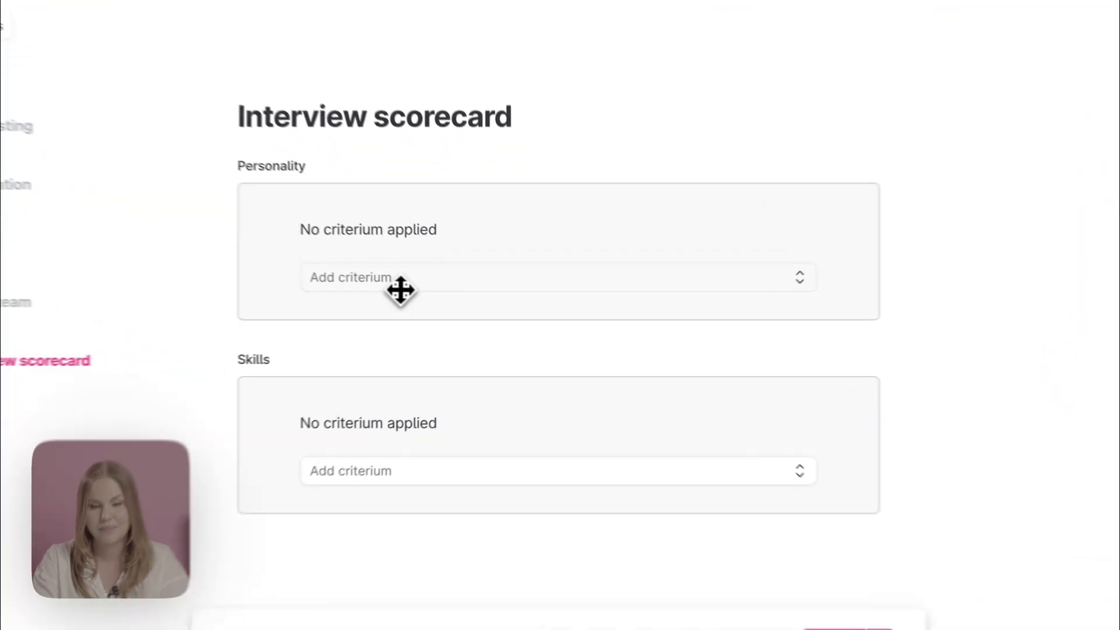
Step: Add Adaptable (personality) and Leadership (skills) scorecard criteria, then save as draft
{"action": "left_click", "coordinate": [447, 295]}
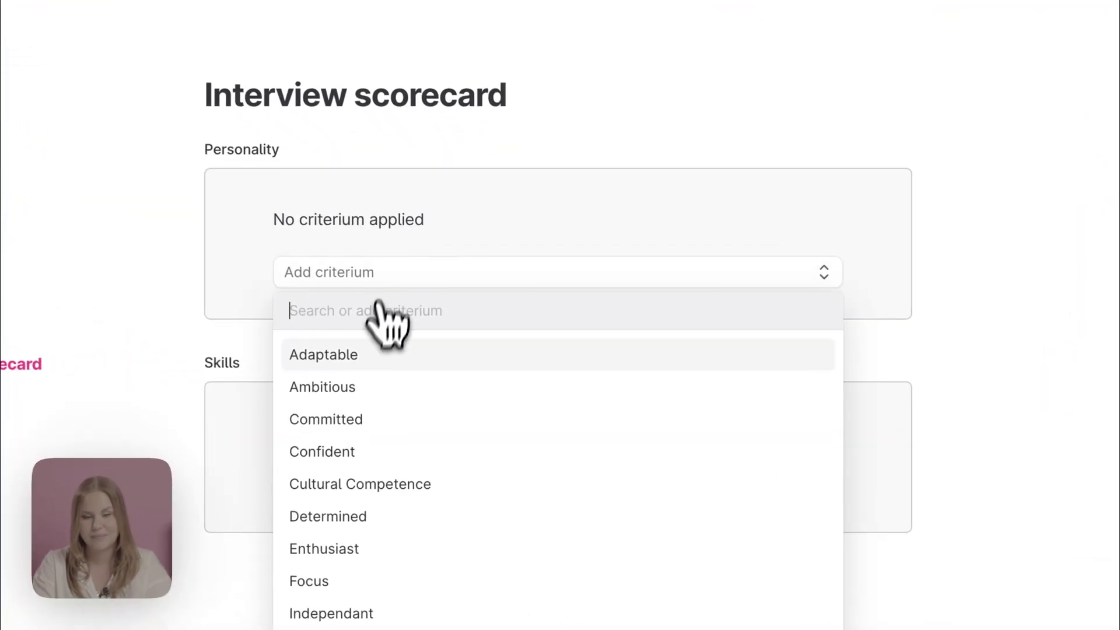
{"action": "left_click", "coordinate": [371, 357]}
{"action": "left_click", "coordinate": [373, 485]}
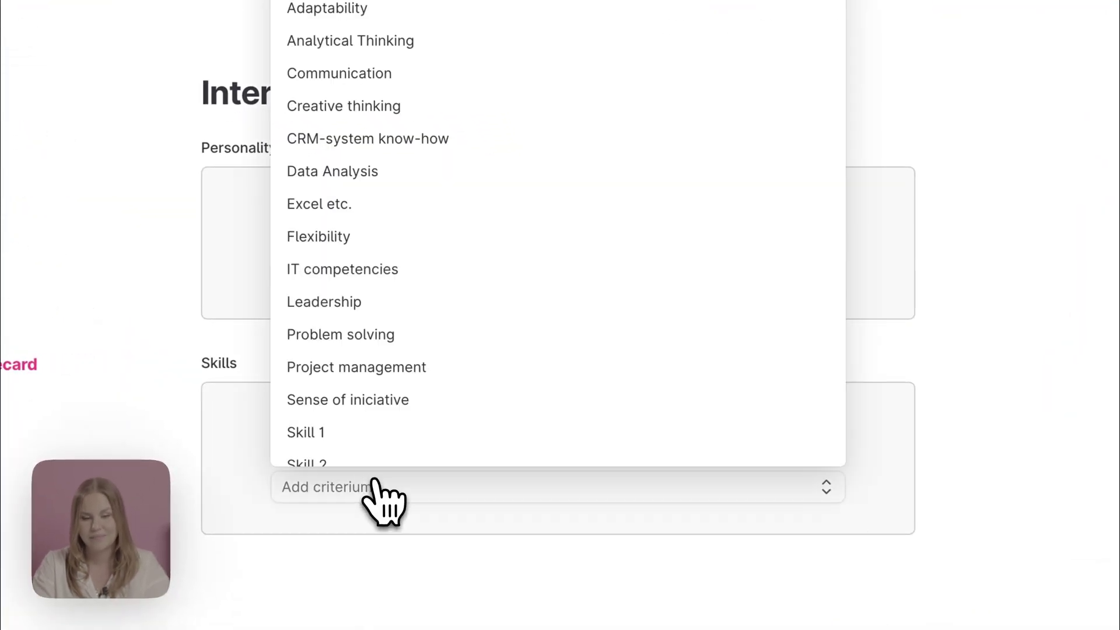
{"action": "left_click", "coordinate": [385, 302]}
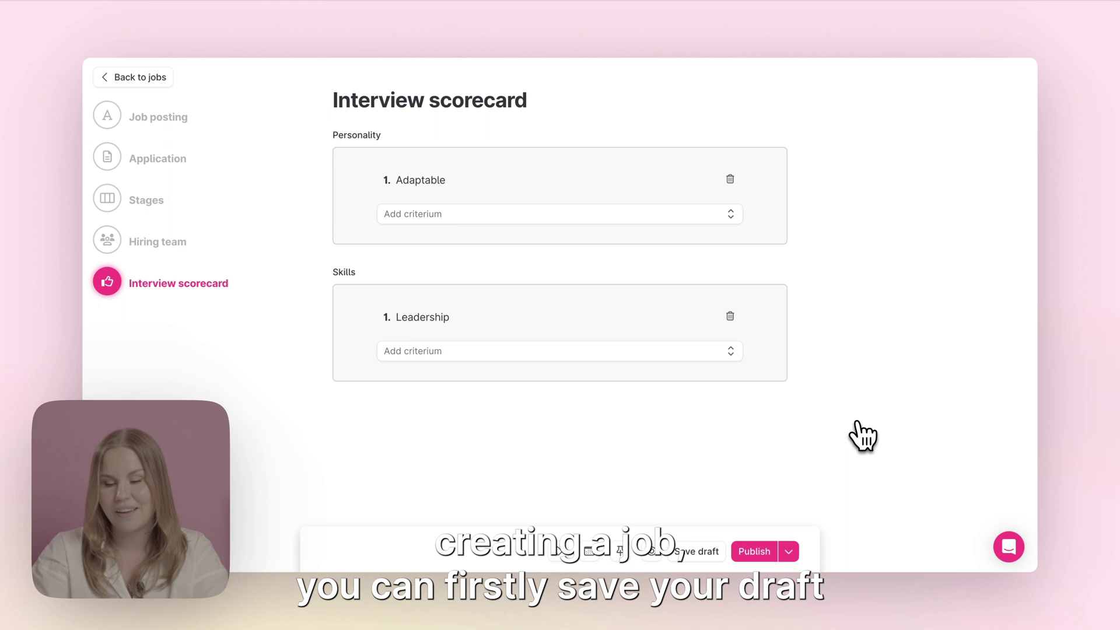
{"action": "left_click", "coordinate": [703, 551]}
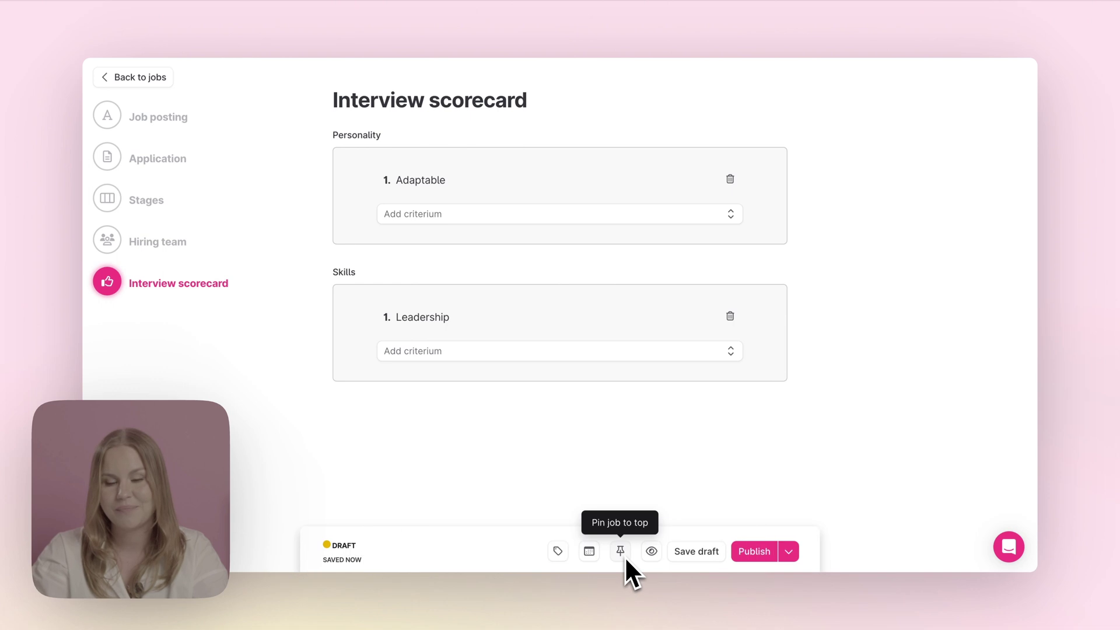
{"action": "left_click", "coordinate": [590, 552]}
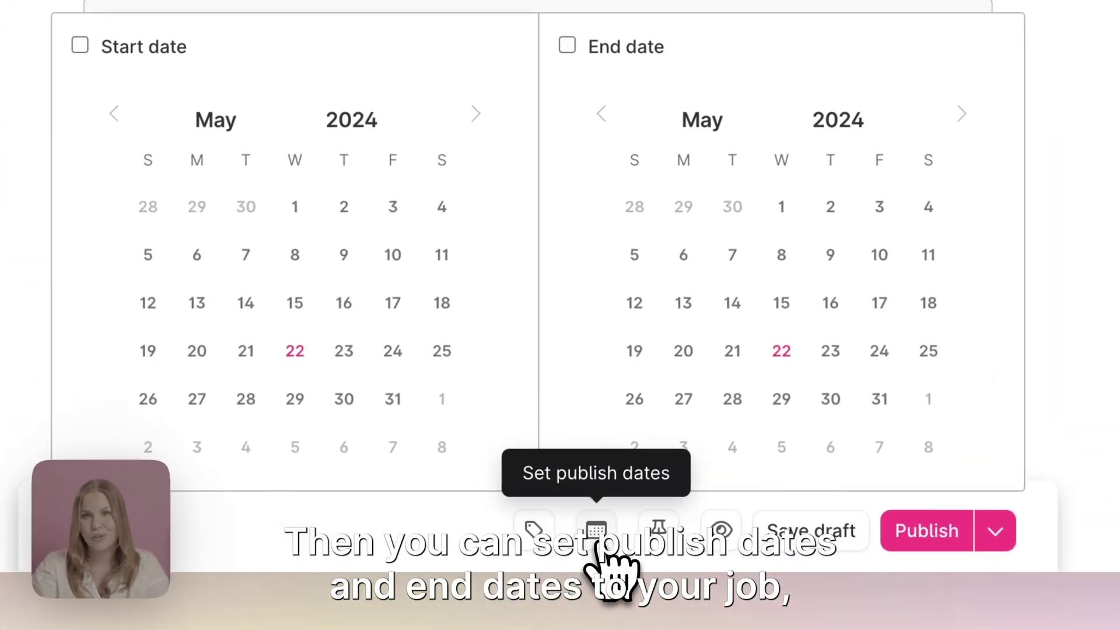
{"action": "left_click", "coordinate": [598, 548]}
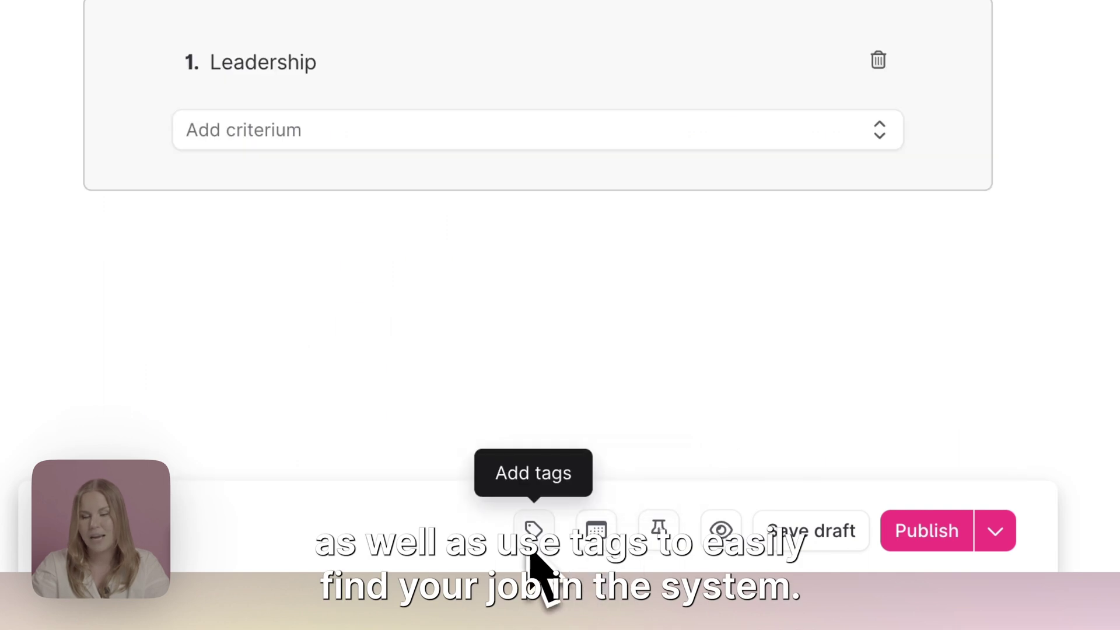